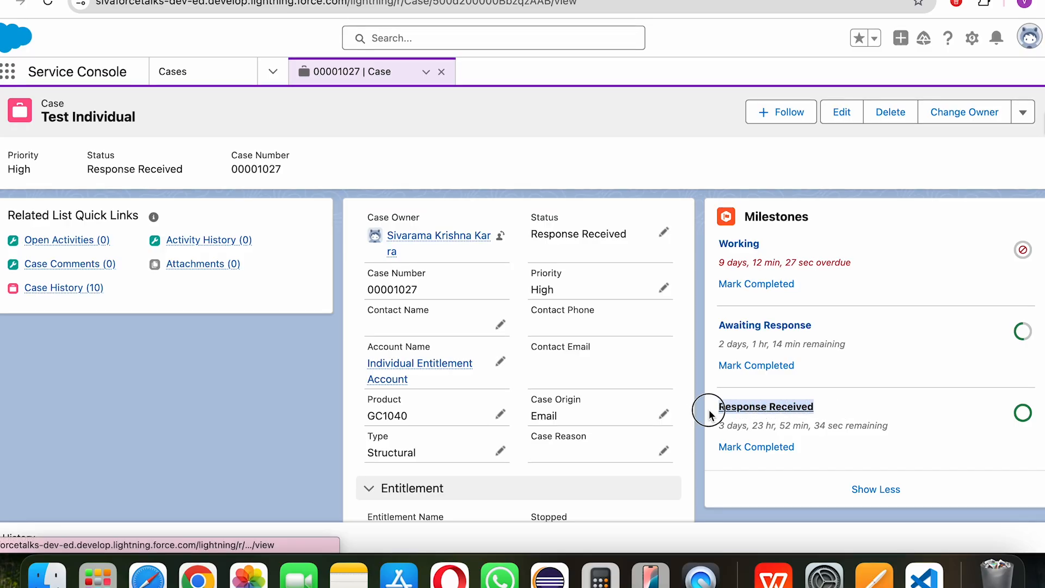
# Step: Mark the Response Received milestone as completed from the Milestones component
pyautogui.click(702, 411)
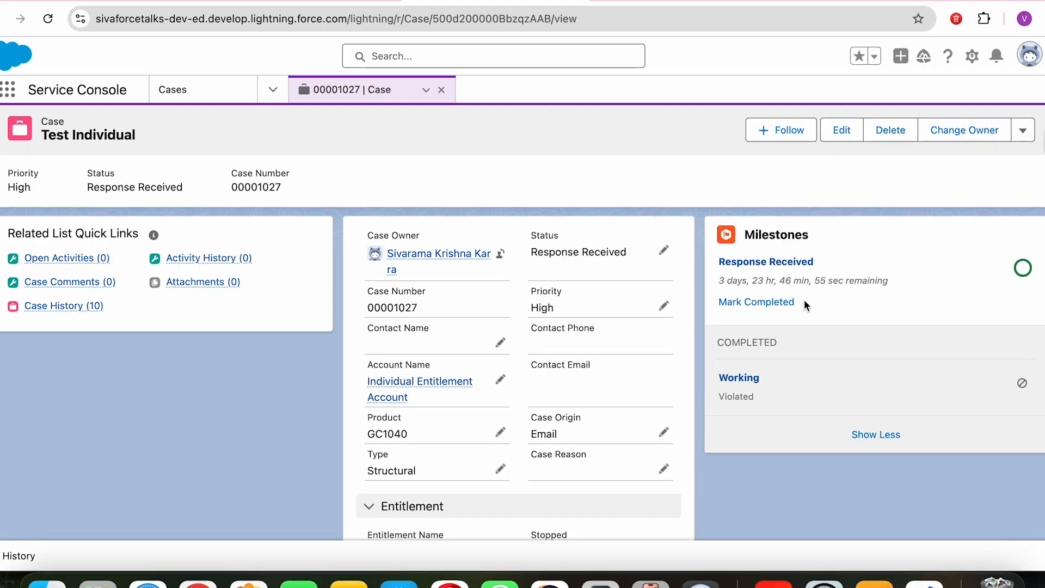
pyautogui.click(763, 302)
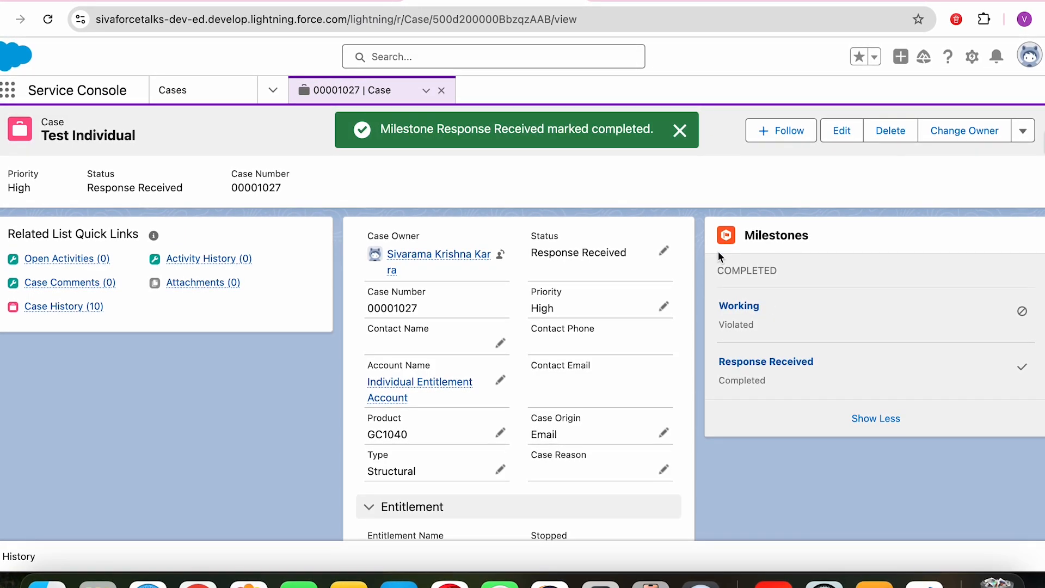
# Step: Change case 00001027's status to On Hold, then open the Response Received milestone record
pyautogui.click(663, 250)
pyautogui.click(612, 284)
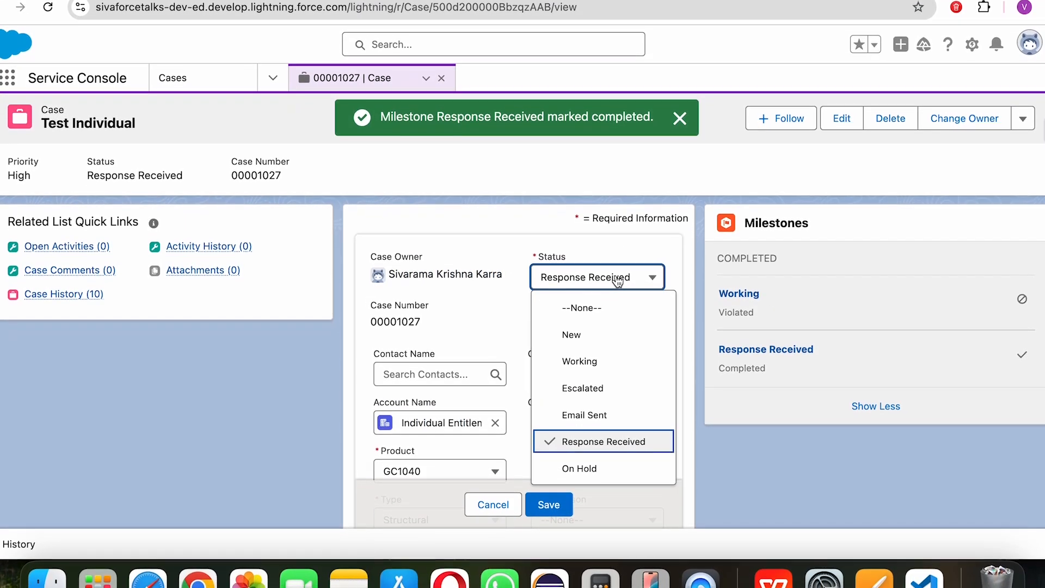
pyautogui.click(597, 458)
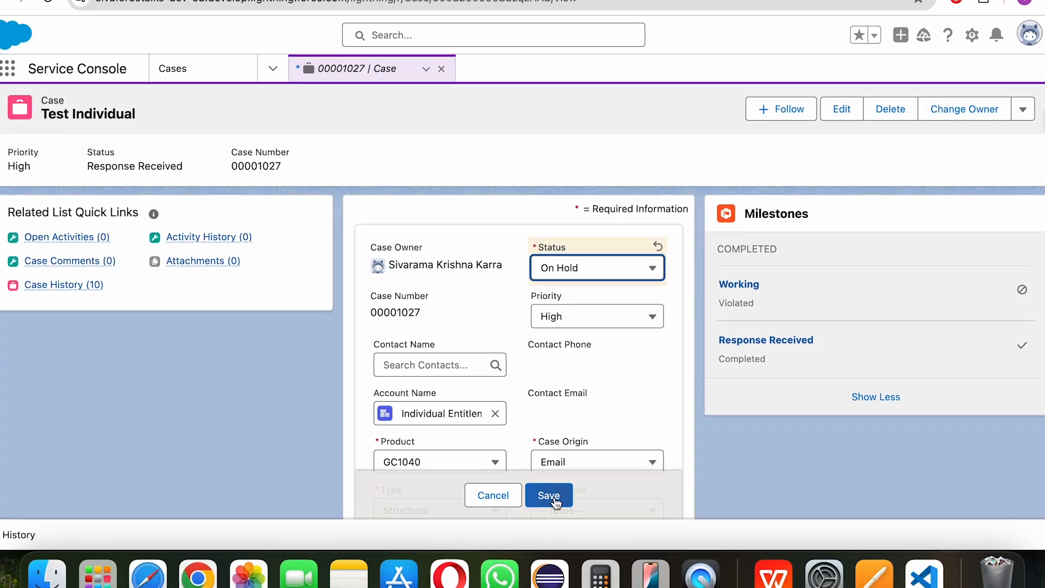
pyautogui.click(556, 496)
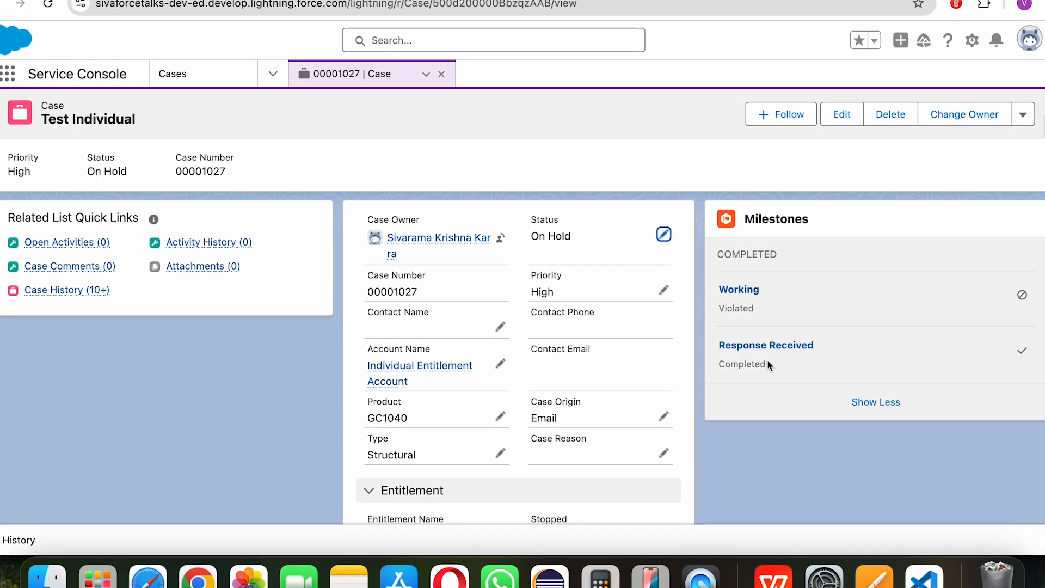
pyautogui.click(756, 345)
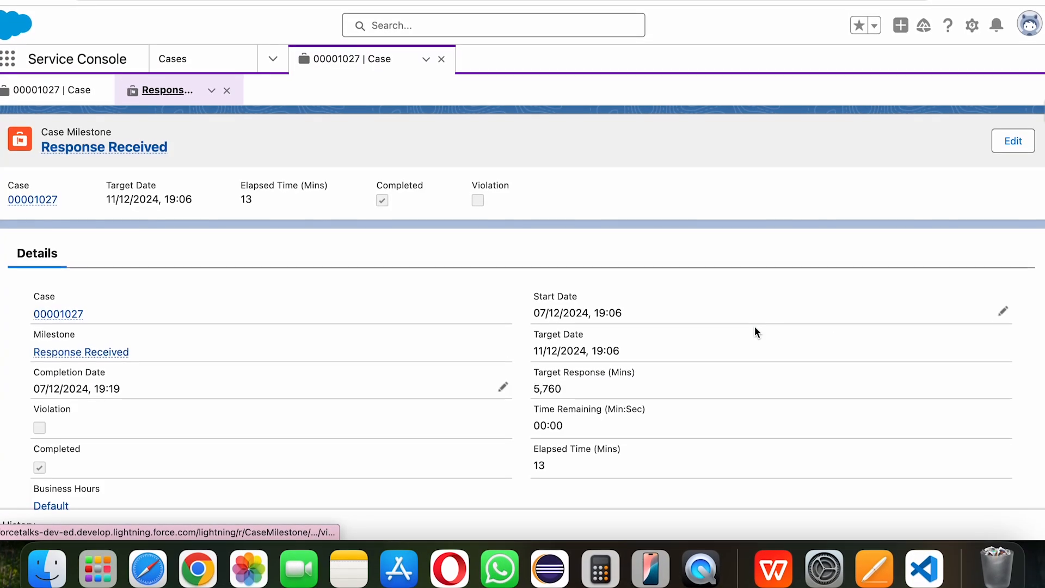
pyautogui.click(76, 98)
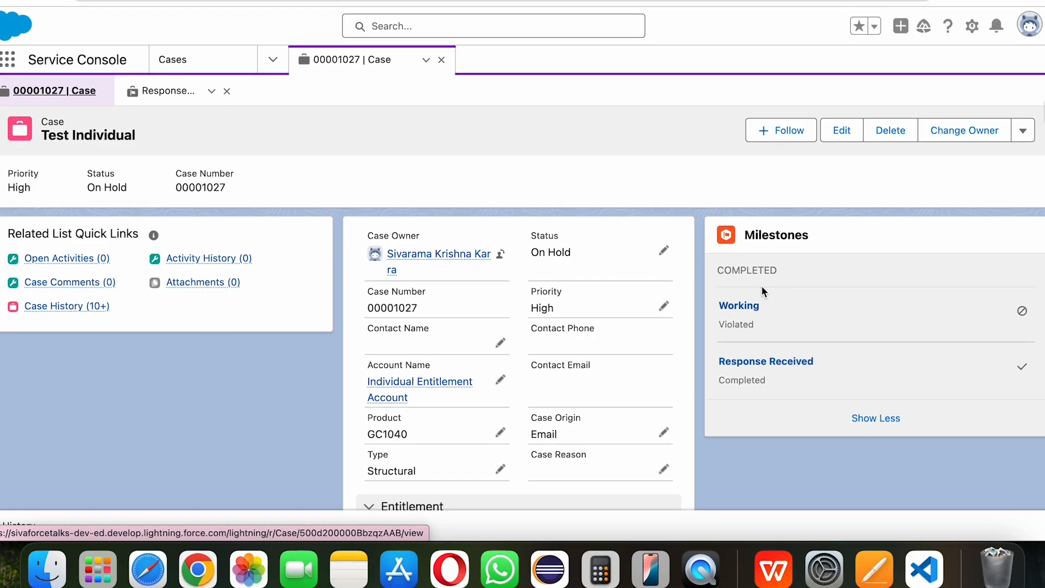
# Step: Open the Working milestone record and review its Case Milestone details and Completion Date field
pyautogui.click(746, 311)
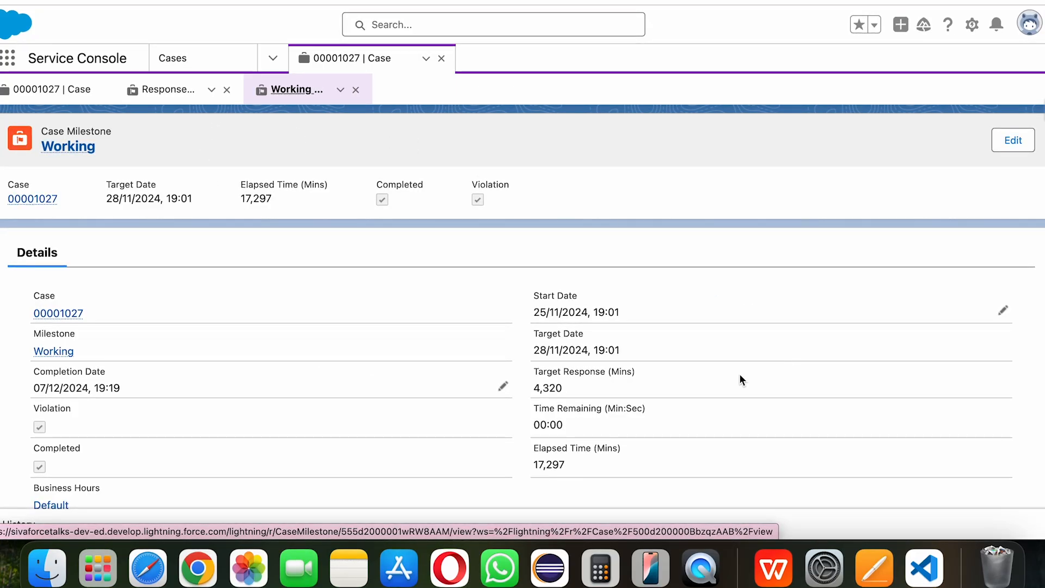
pyautogui.moveTo(121, 135); pyautogui.dragTo(42, 134)
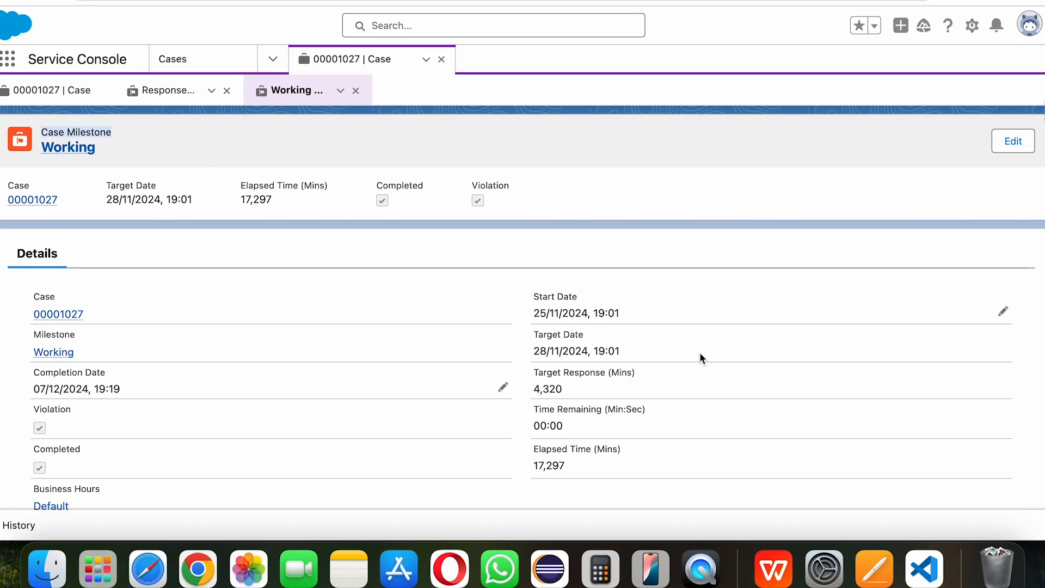
pyautogui.scroll(-2, 522, 310)
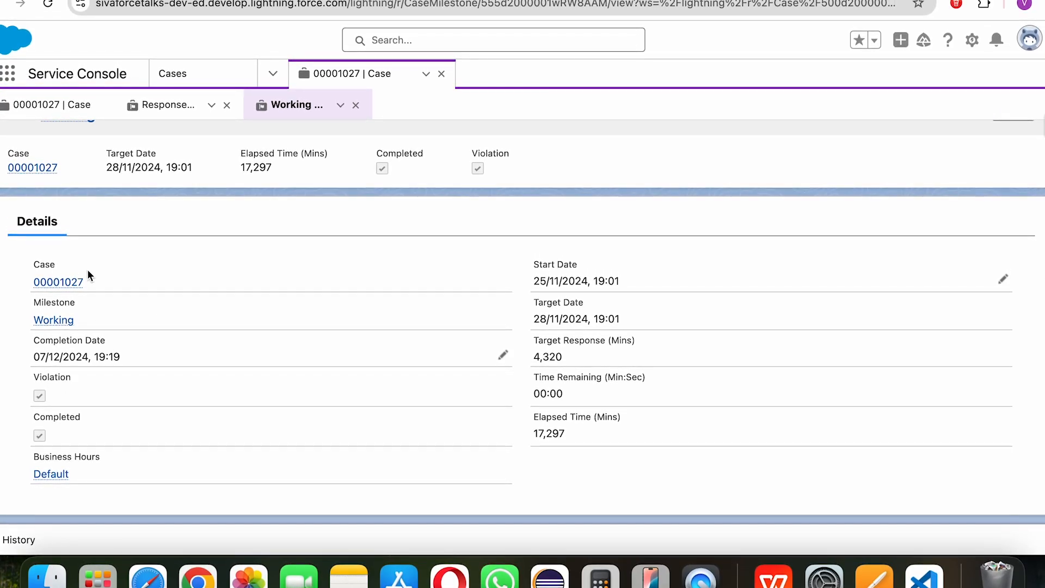
pyautogui.moveTo(107, 340); pyautogui.dragTo(36, 339)
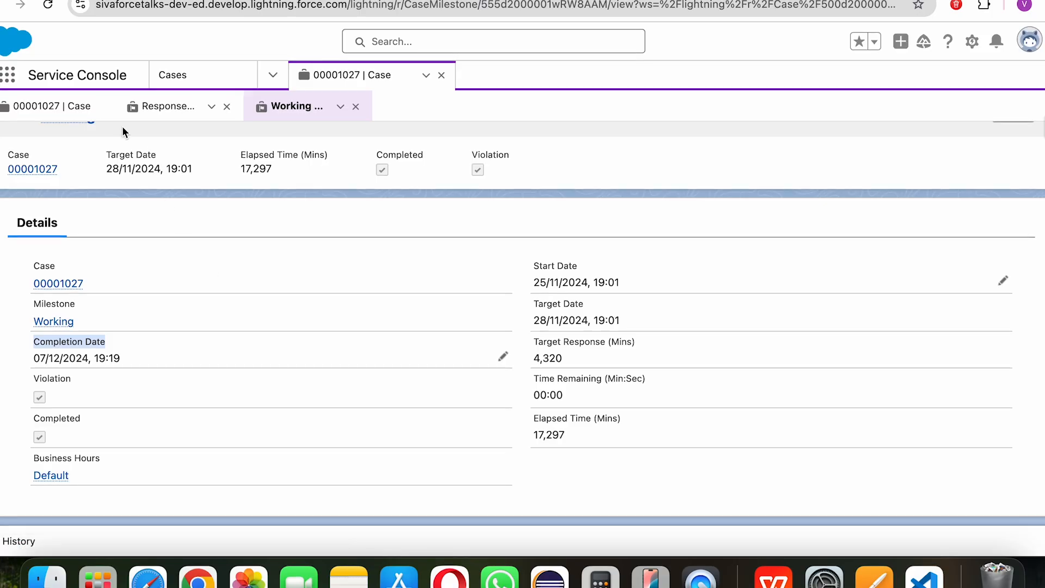
# Step: Clear the Working milestone's completion date and time, save, and return to the case
pyautogui.click(44, 106)
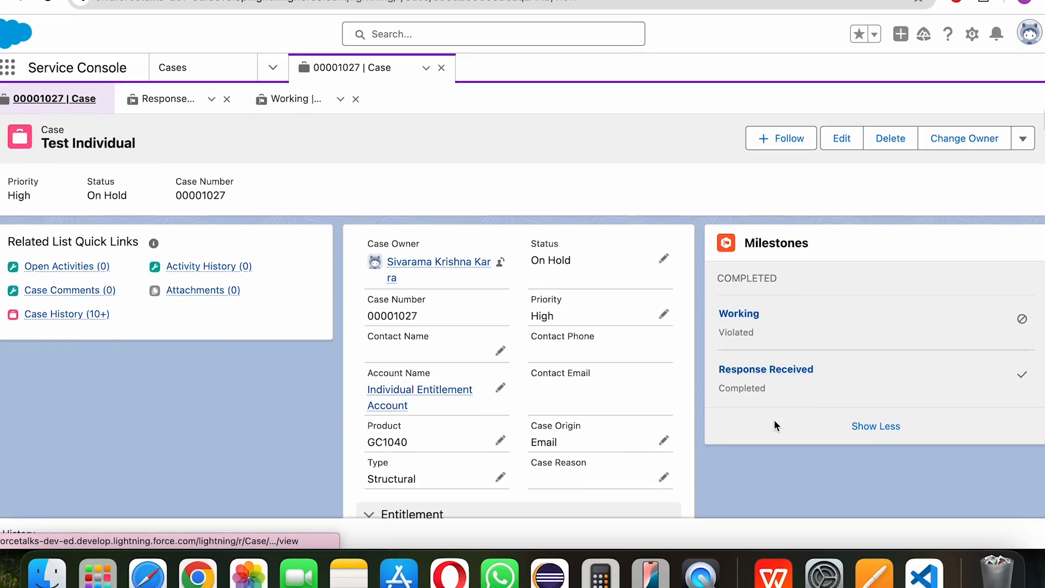
pyautogui.click(301, 102)
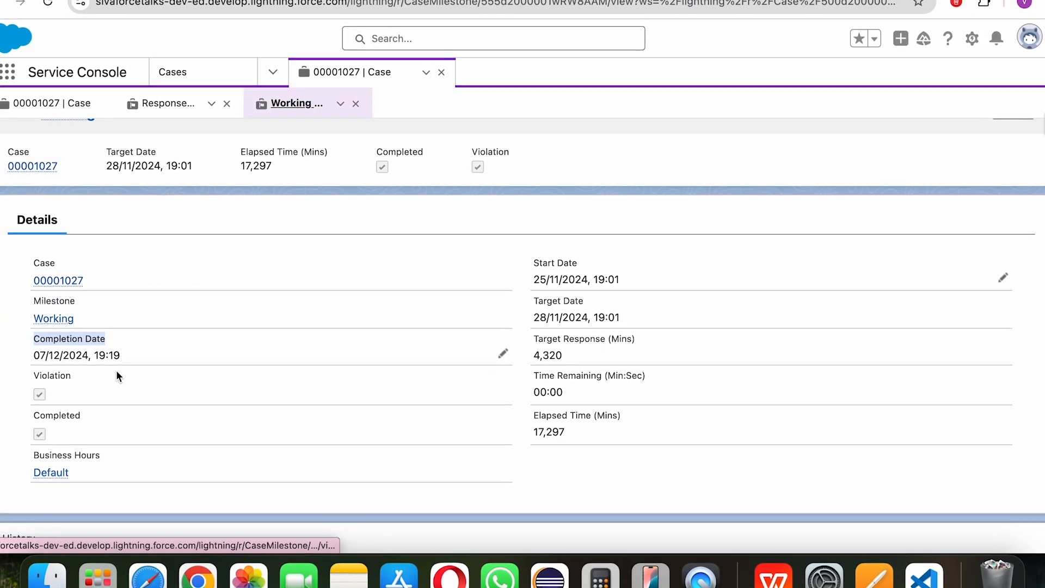
pyautogui.moveTo(121, 355); pyautogui.dragTo(33, 355)
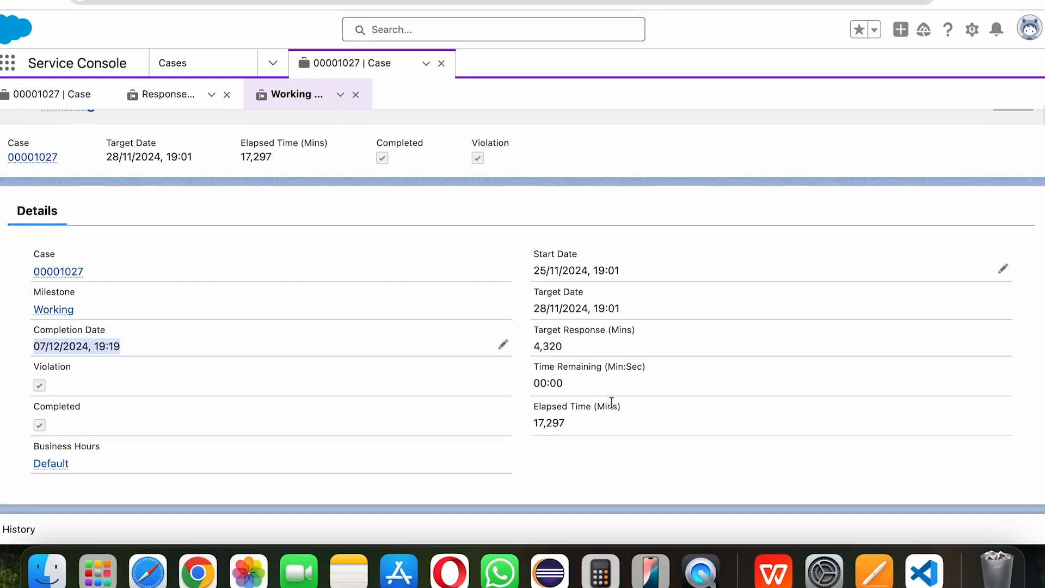
pyautogui.click(502, 347)
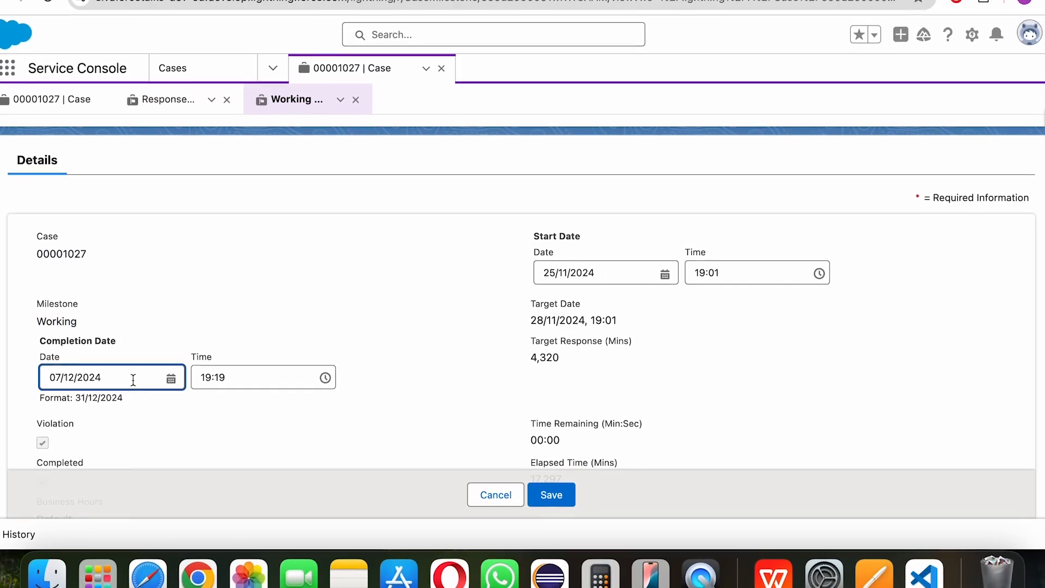
pyautogui.tripleClick(133, 374)
pyautogui.press('BackSpace')
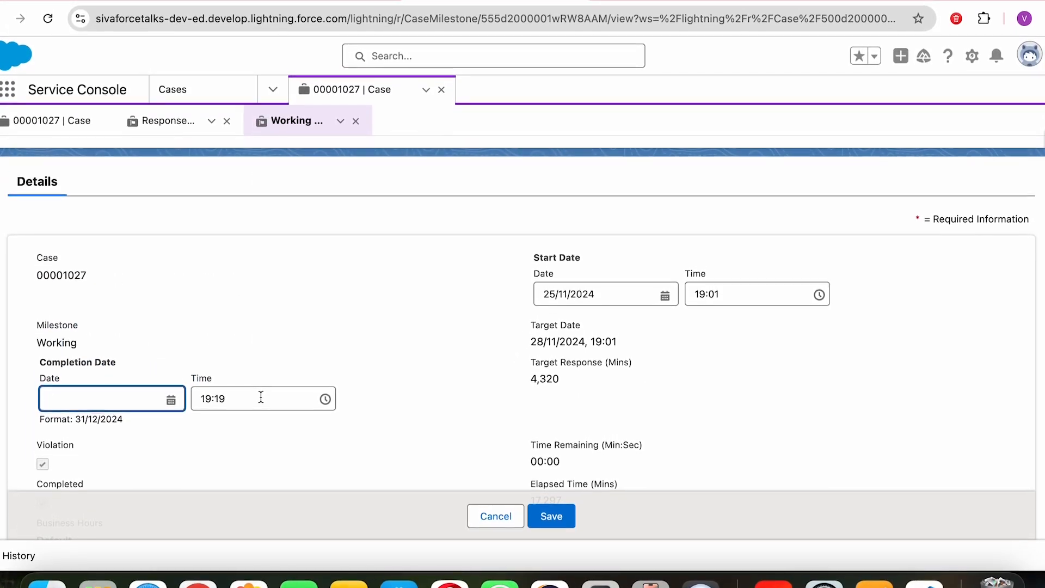
pyautogui.click(259, 393)
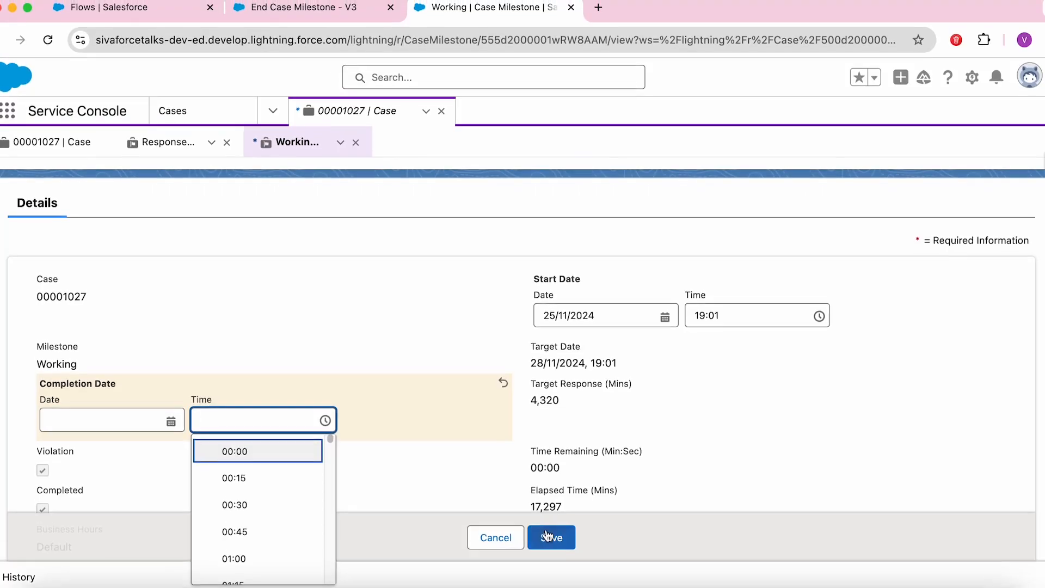
pyautogui.click(549, 533)
pyautogui.click(43, 143)
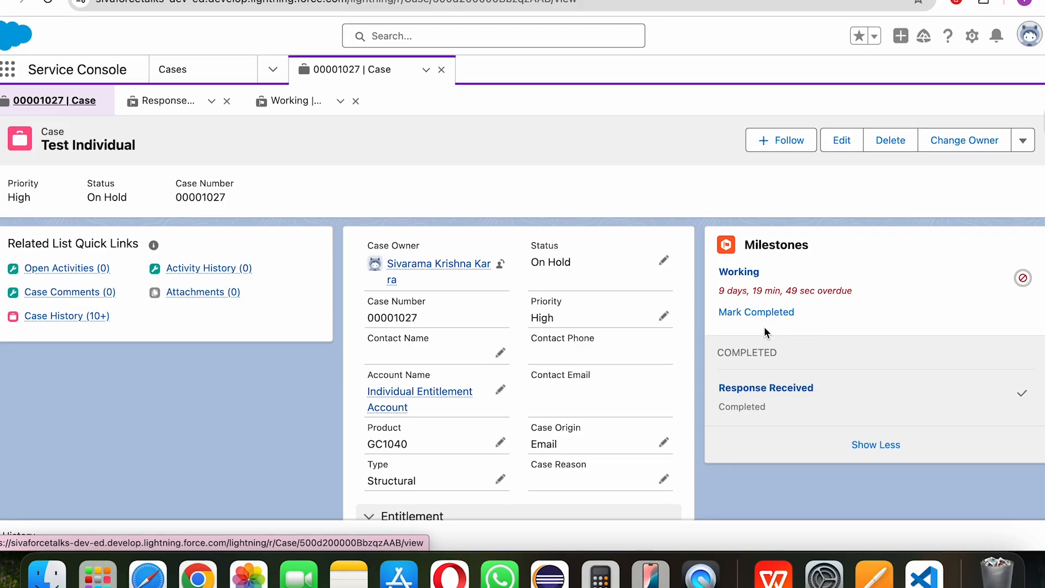
# Step: Mark the Working milestone completed again and confirm its 07/12/2024, 19:21 completion date
pyautogui.click(754, 312)
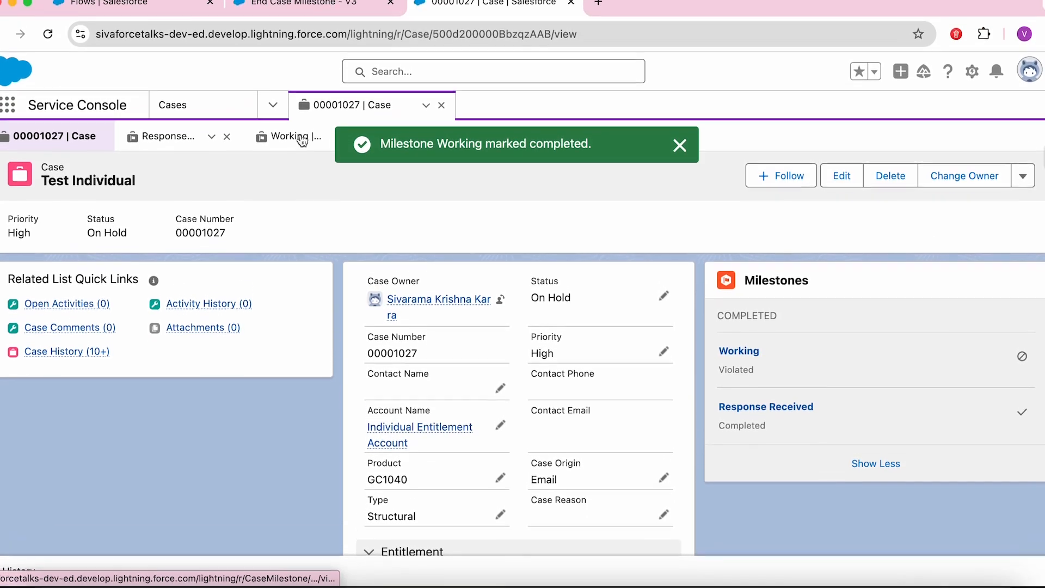
pyautogui.click(294, 104)
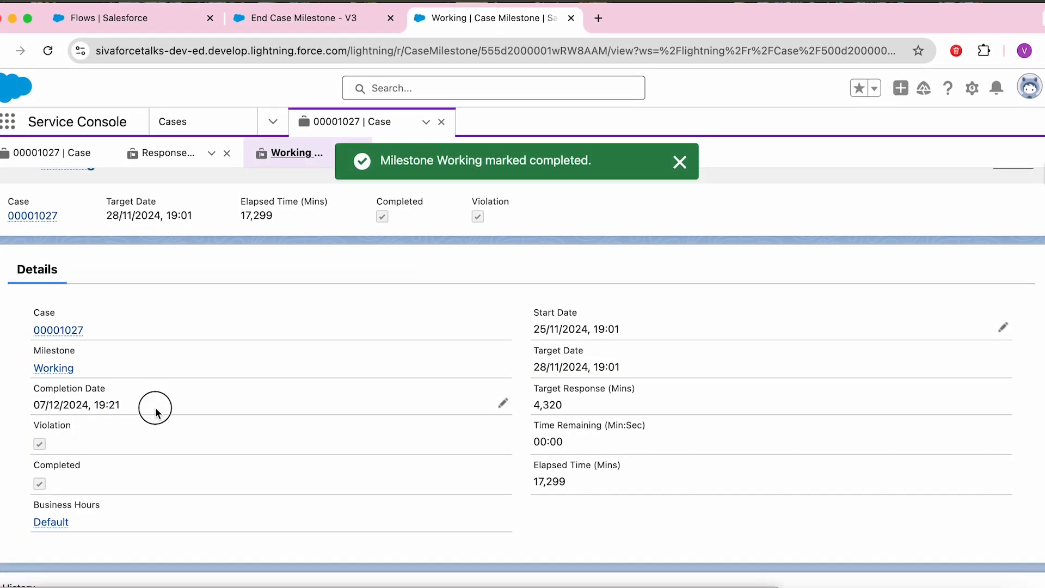
pyautogui.moveTo(152, 407); pyautogui.dragTo(27, 403)
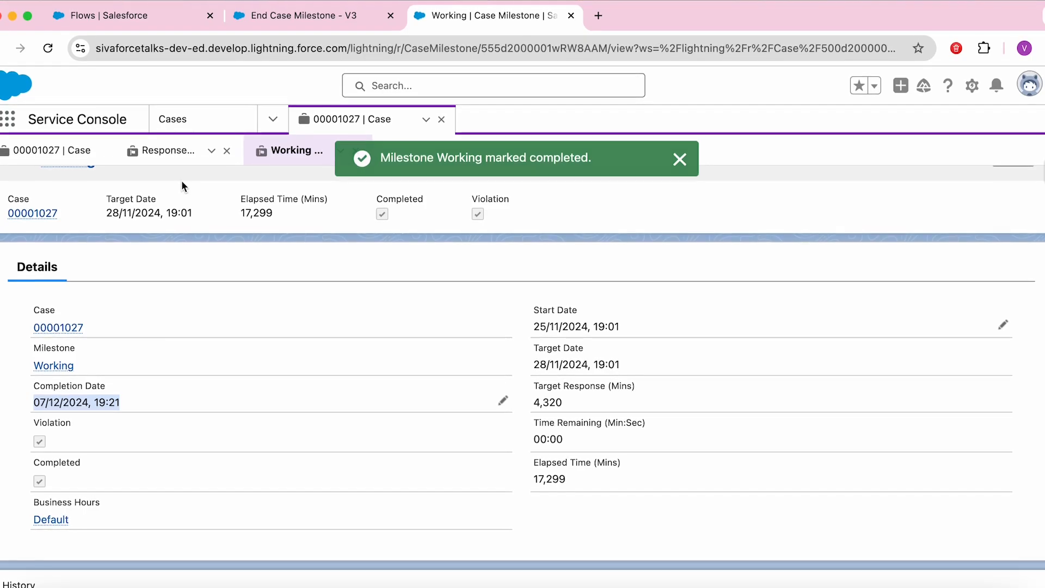
# Step: Close the Working and Response Received milestone subtabs
pyautogui.click(340, 151)
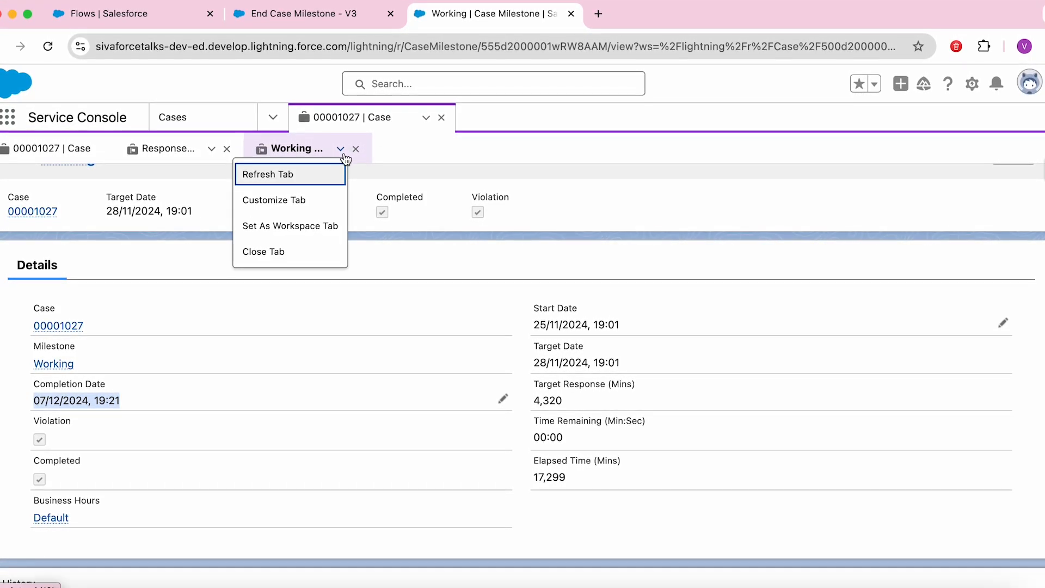
pyautogui.click(288, 174)
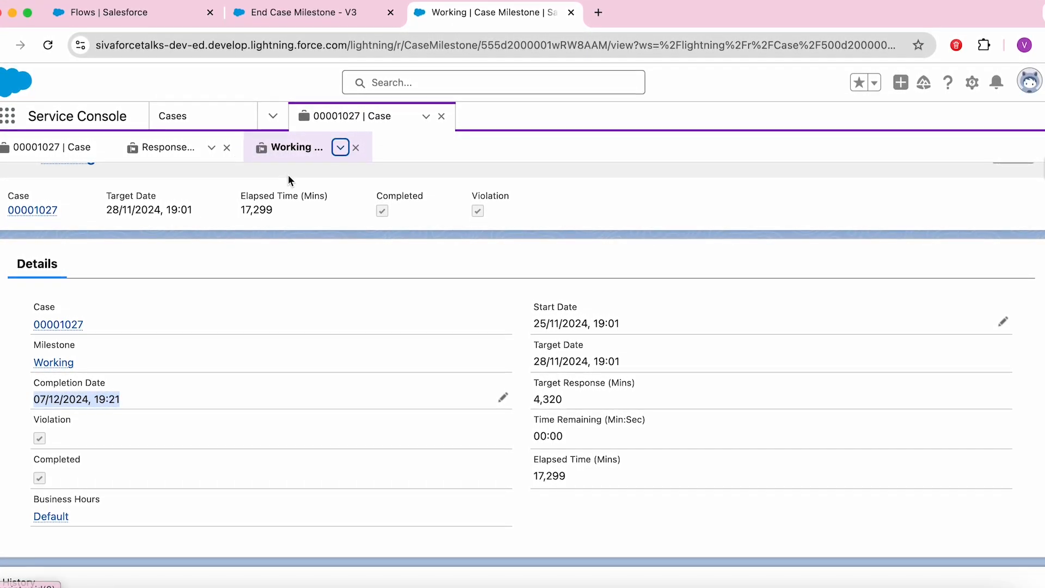
pyautogui.click(356, 147)
pyautogui.click(227, 96)
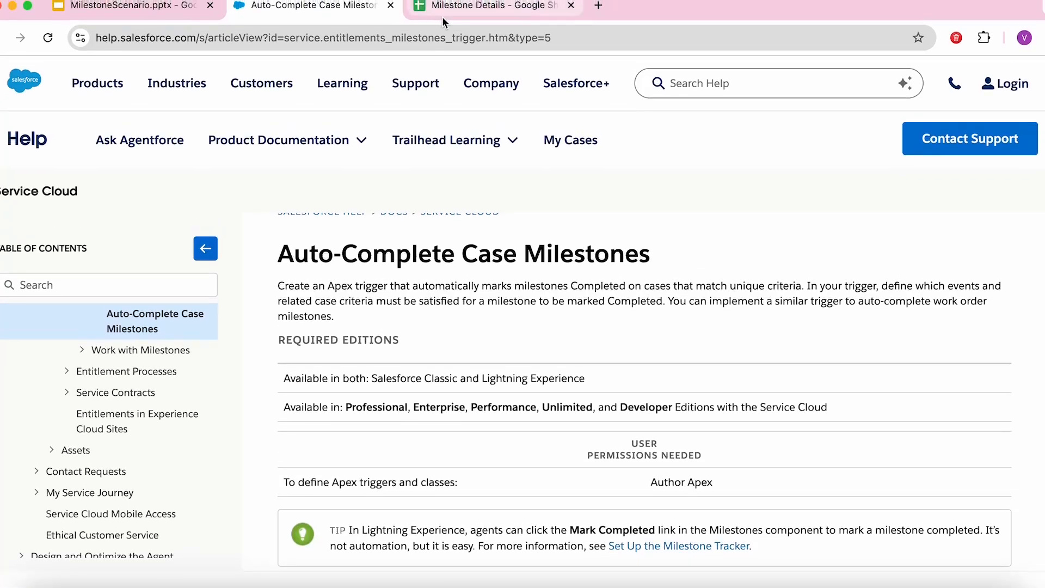
# Step: In Milestone Details, select F7 and G7:G10 to review Individual_Case statuses
pyautogui.click(442, 16)
pyautogui.click(468, 460)
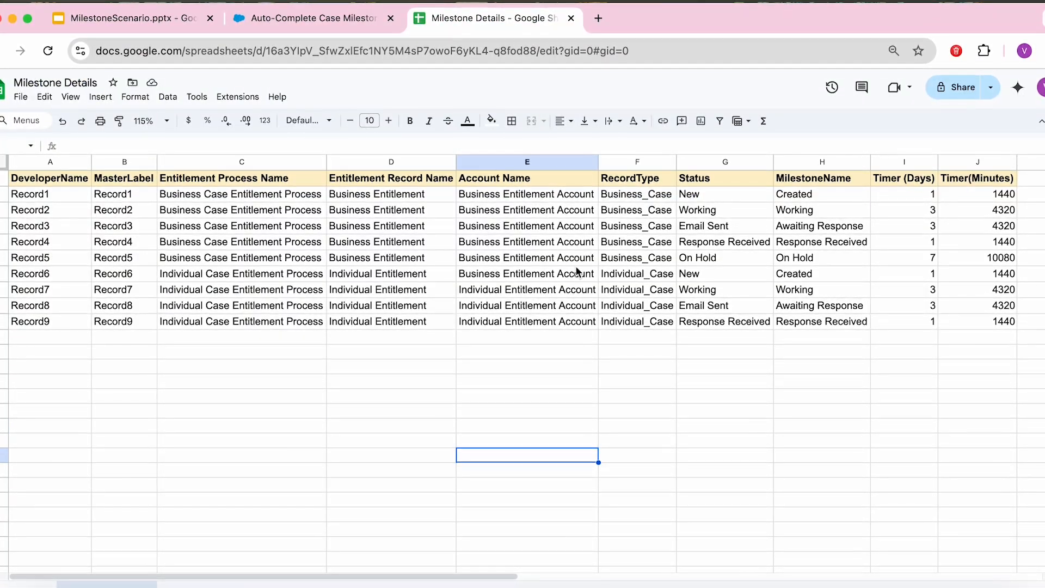
pyautogui.click(660, 274)
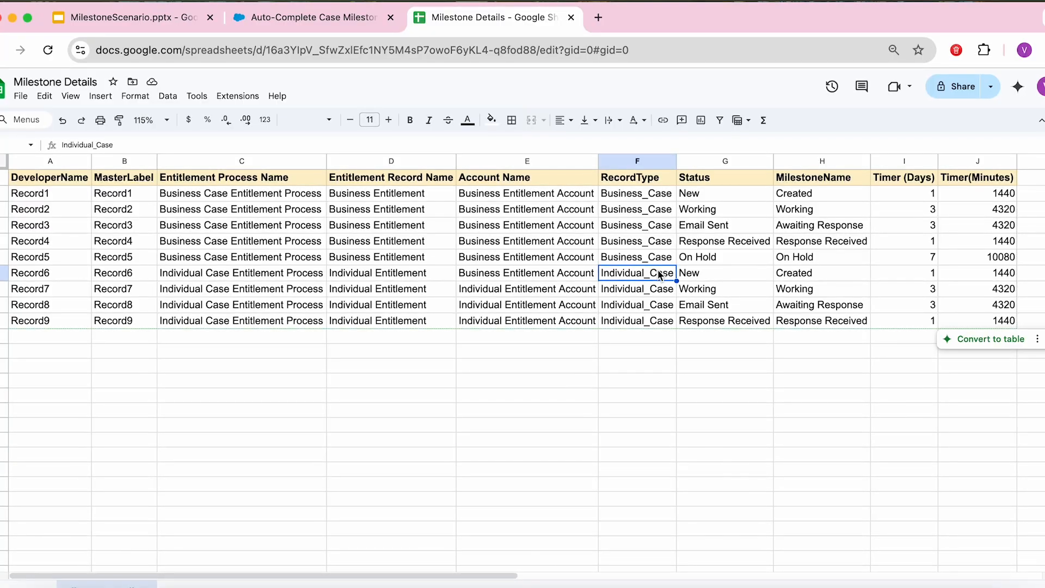
pyautogui.press('Right')
pyautogui.hotkey('shift', 'Down')
pyautogui.hotkey('shift', 'Down')
pyautogui.hotkey('shift', 'Down')
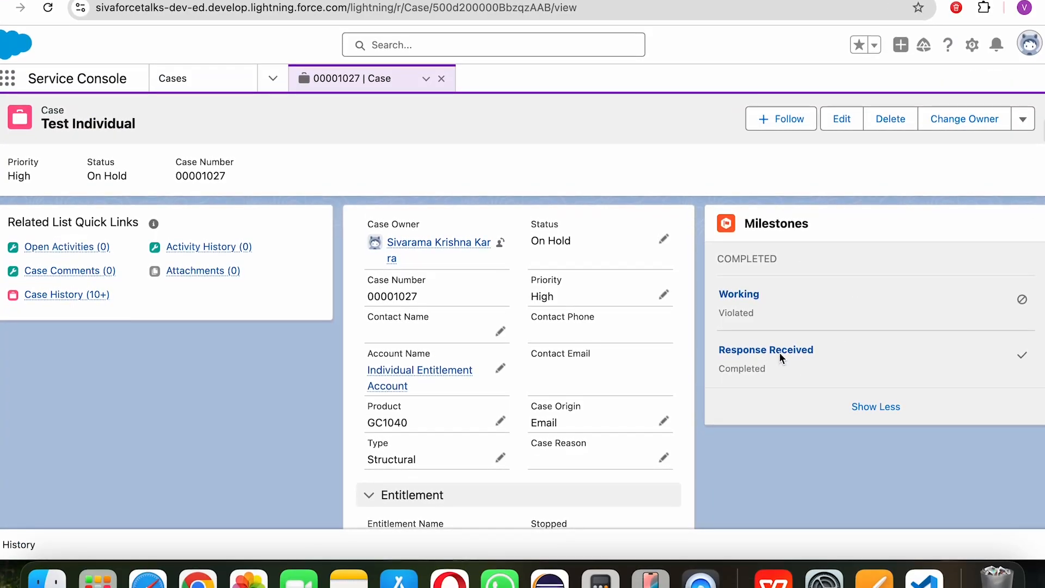
# Step: Delete the Working milestone's Completion Date, save, and go back to case 00001027
pyautogui.click(743, 291)
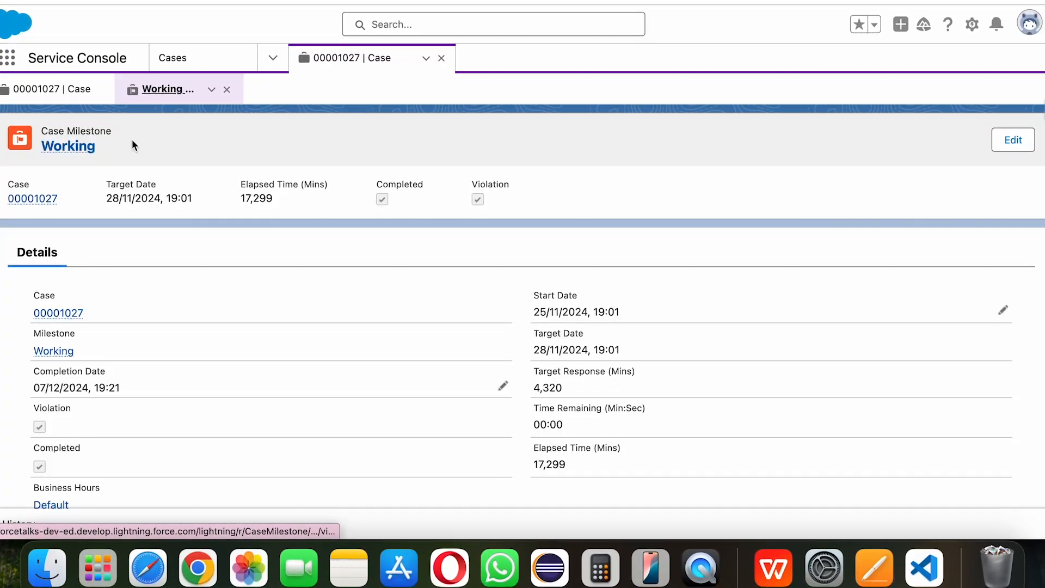
pyautogui.click(503, 385)
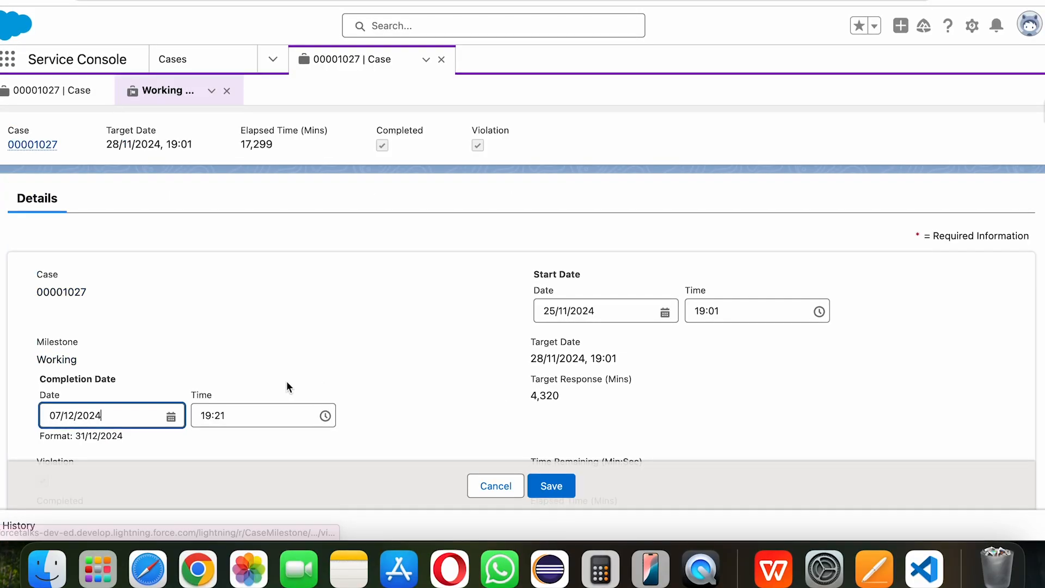
pyautogui.tripleClick(134, 417)
pyautogui.press('BackSpace')
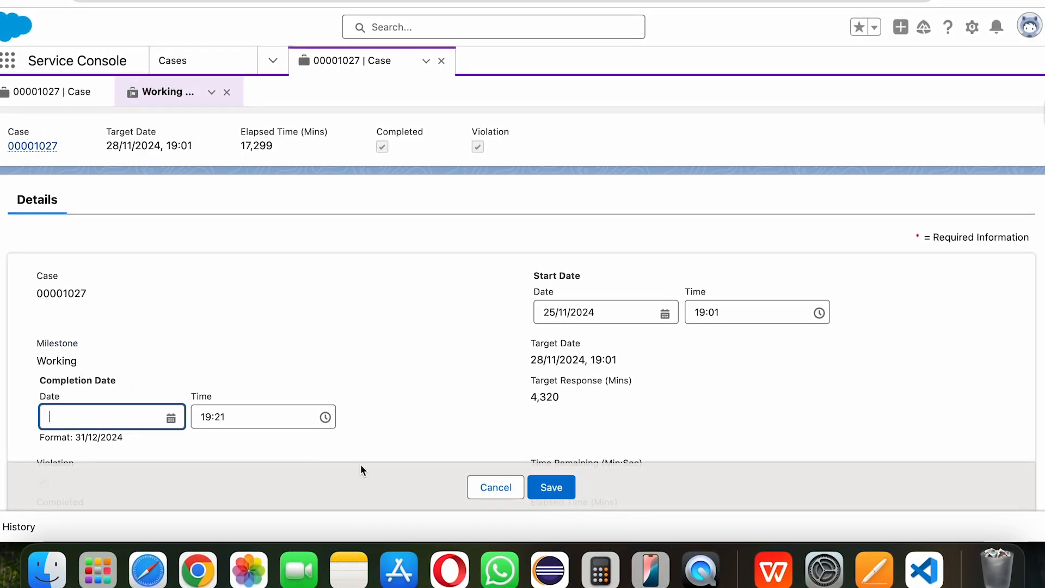
pyautogui.click(555, 490)
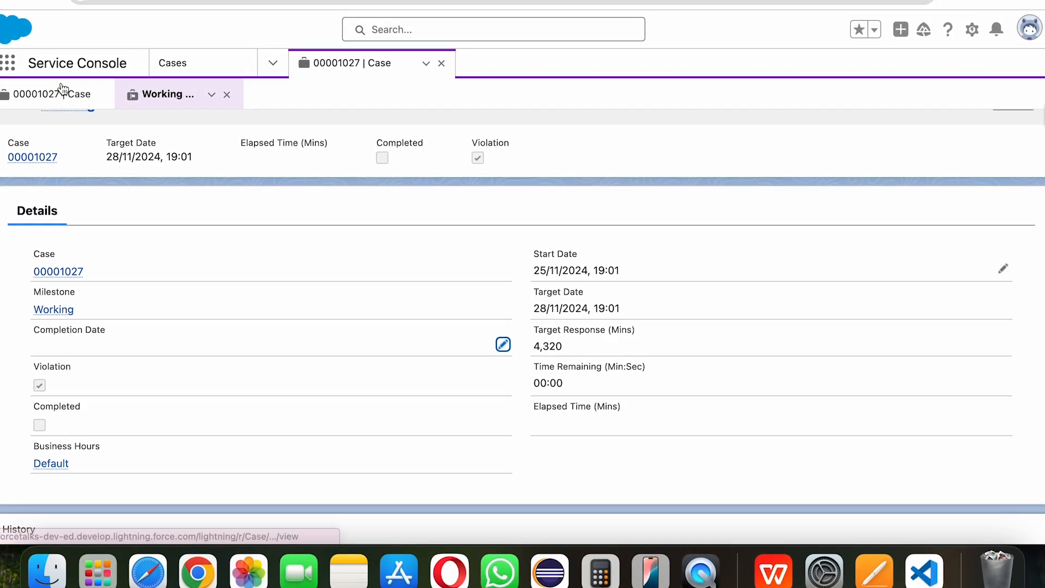
pyautogui.click(63, 91)
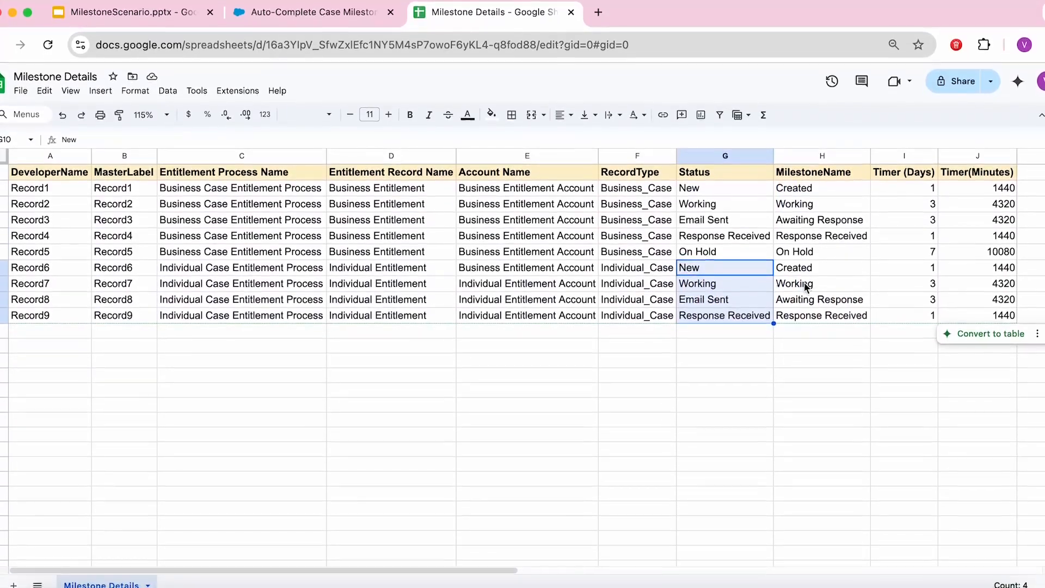
pyautogui.click(810, 282)
pyautogui.click(923, 284)
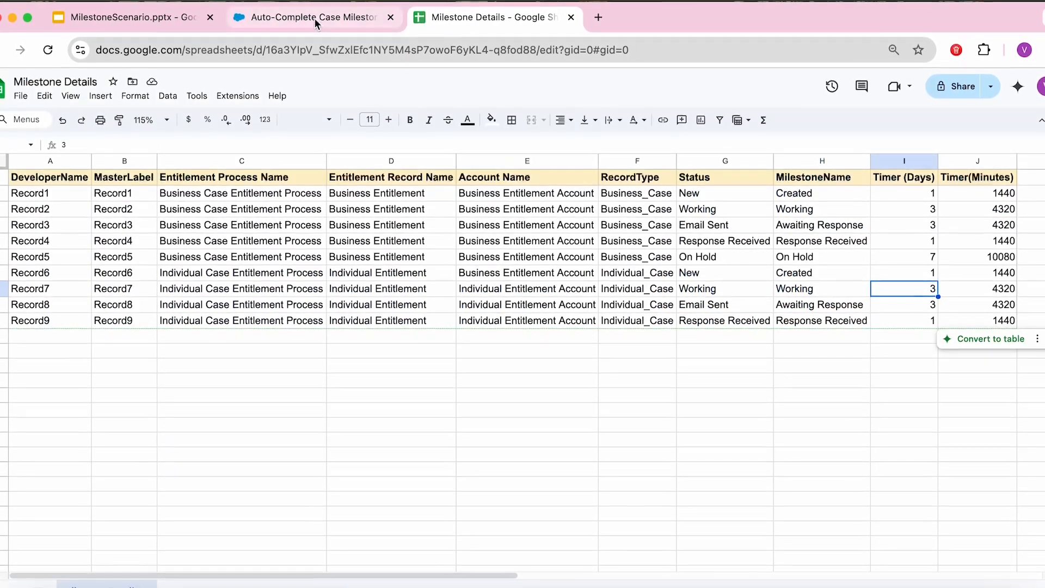
# Step: Scroll to the MilestoneUtils sample code and pick out CaseMilestone and completionDate
pyautogui.click(314, 18)
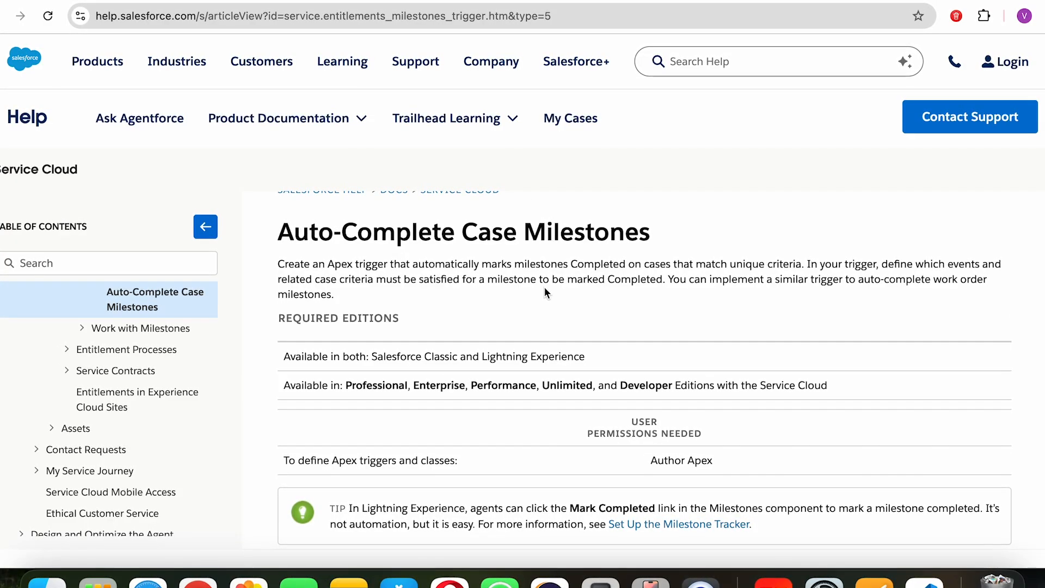
pyautogui.scroll(-5, 543, 288)
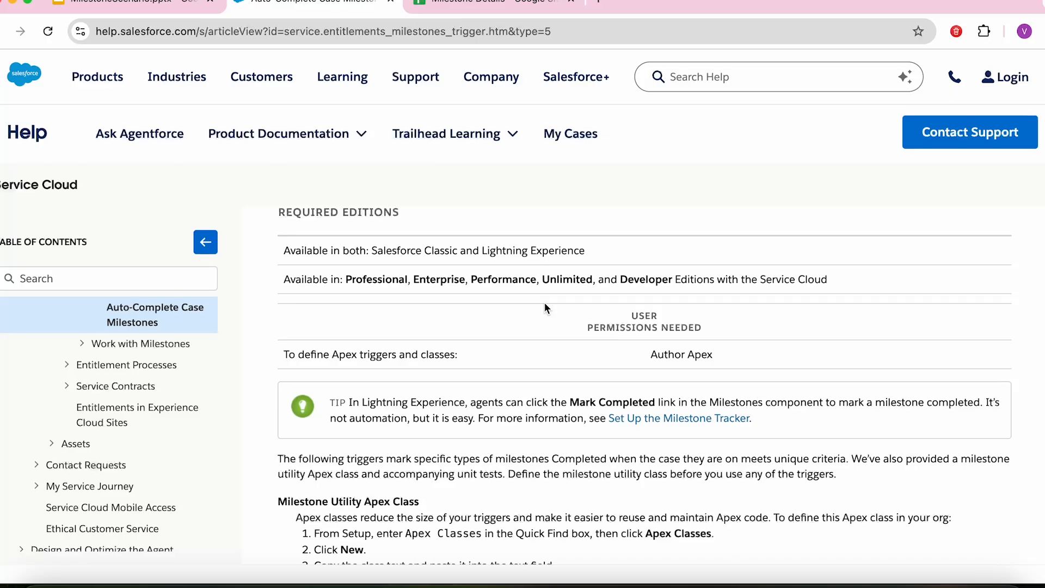
pyautogui.scroll(-10, 544, 302)
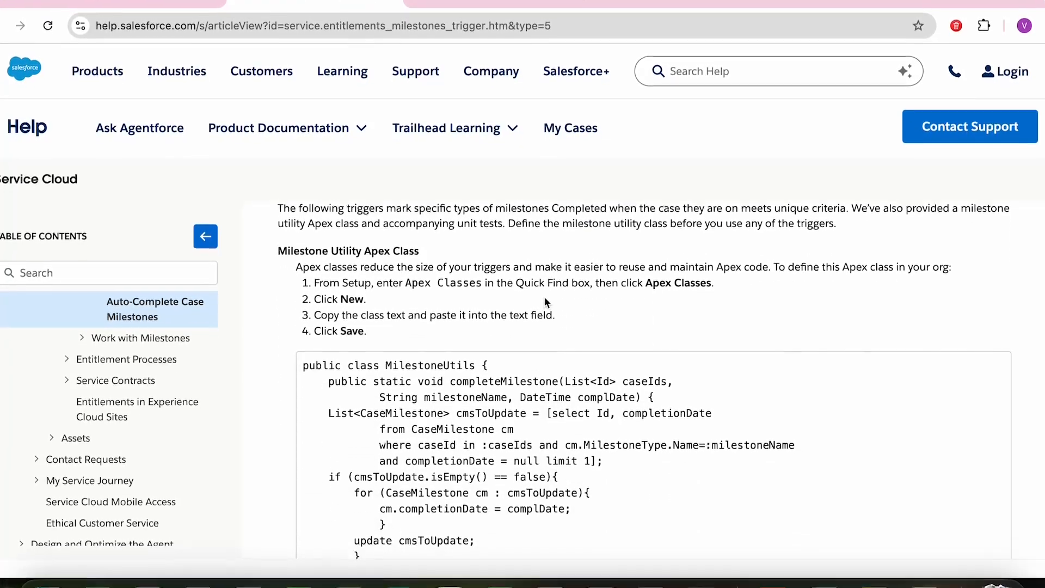
pyautogui.scroll(-4, 544, 301)
pyautogui.doubleClick(408, 325)
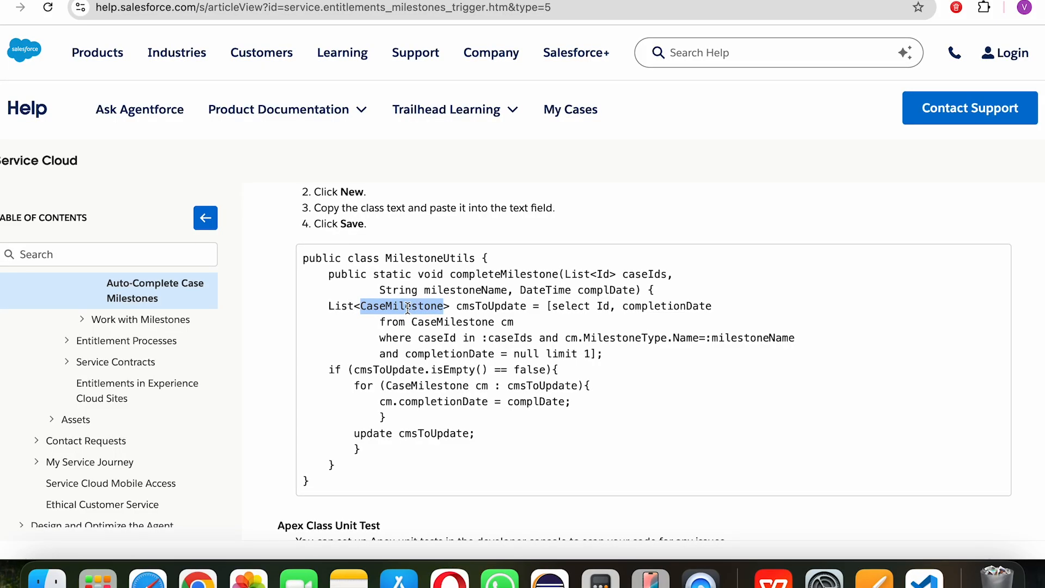
pyautogui.doubleClick(457, 401)
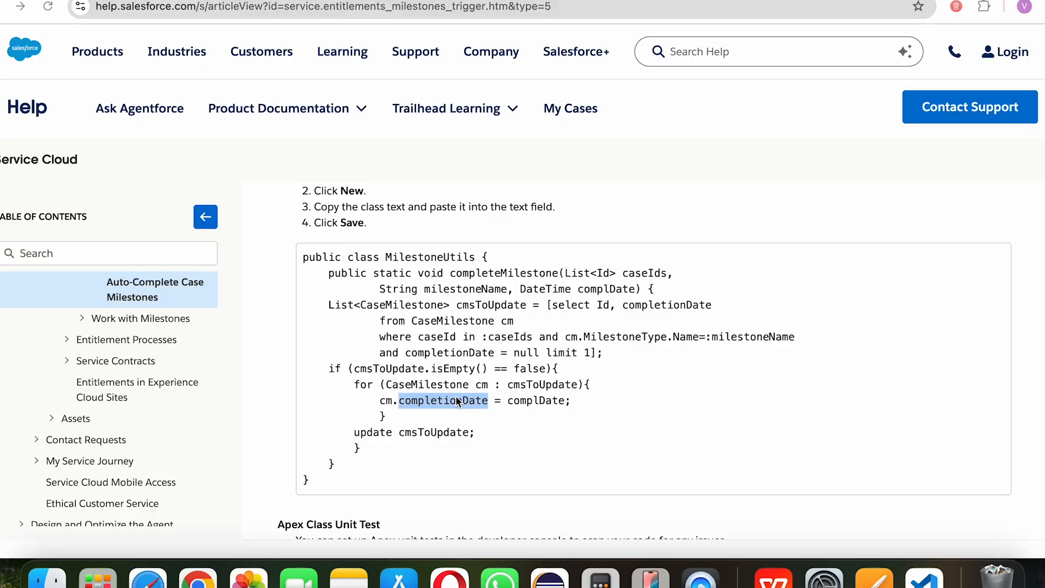
pyautogui.hotkey('ctrl', 'Tab')
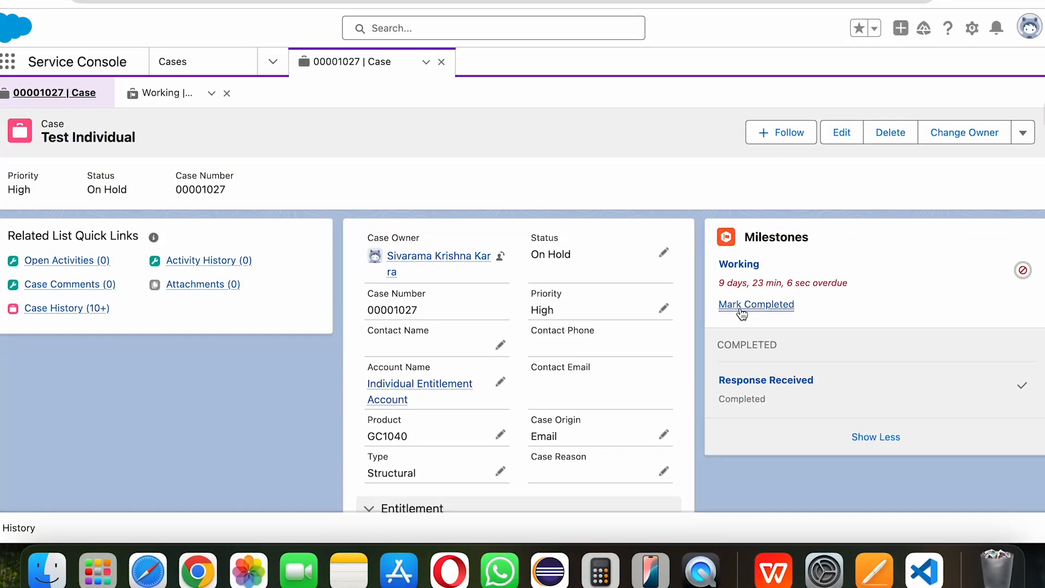
# Step: Review the Working milestone subtab, then bring up the End Case Milestone - V3 flow
pyautogui.click(201, 94)
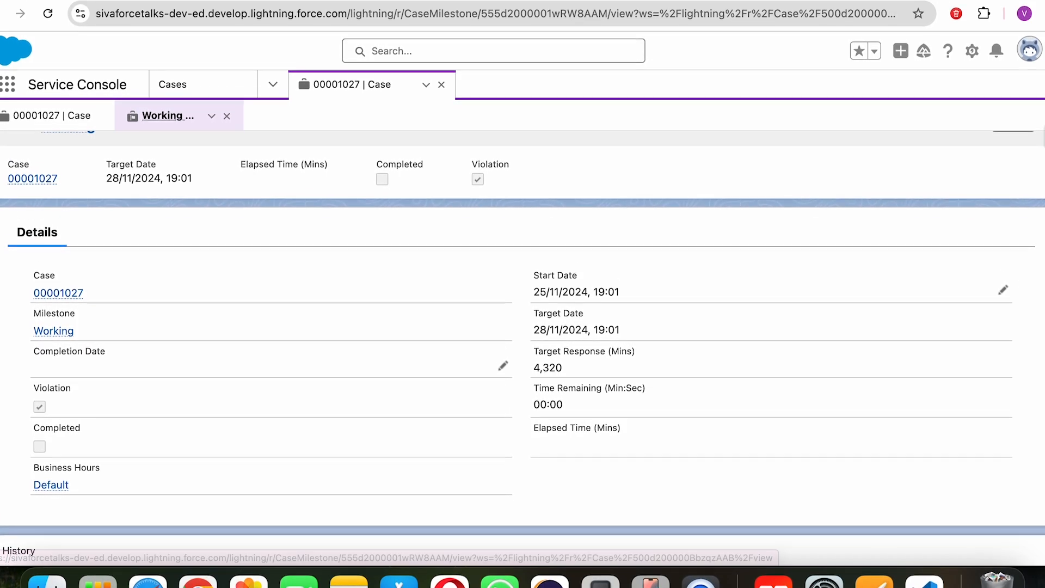
pyautogui.click(278, 16)
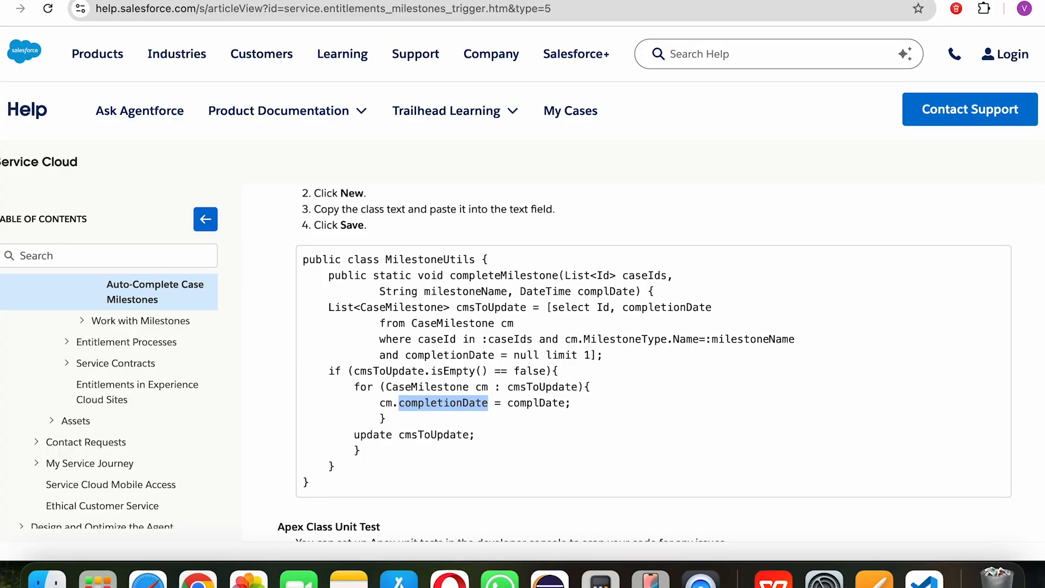
pyautogui.scroll(-10, 1040, 261)
pyautogui.scroll(-15, 1042, 283)
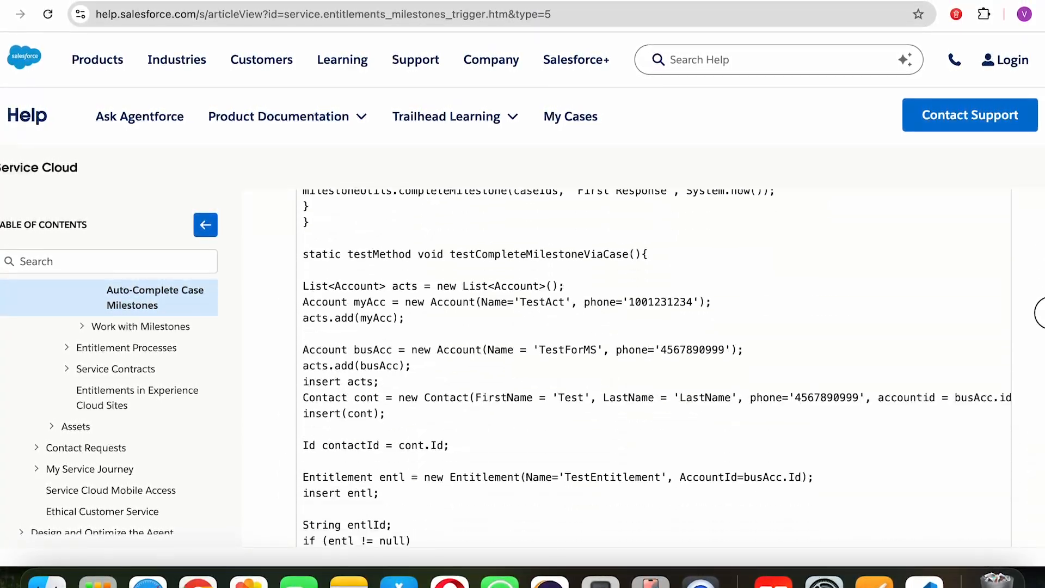
pyautogui.scroll(-8, 1042, 363)
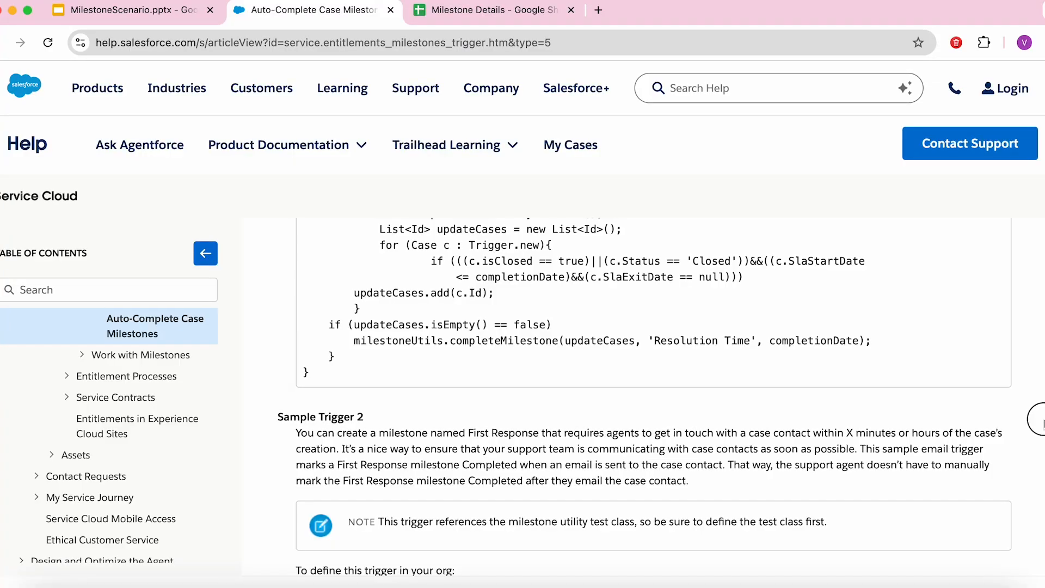
pyautogui.scroll(-4, 1042, 424)
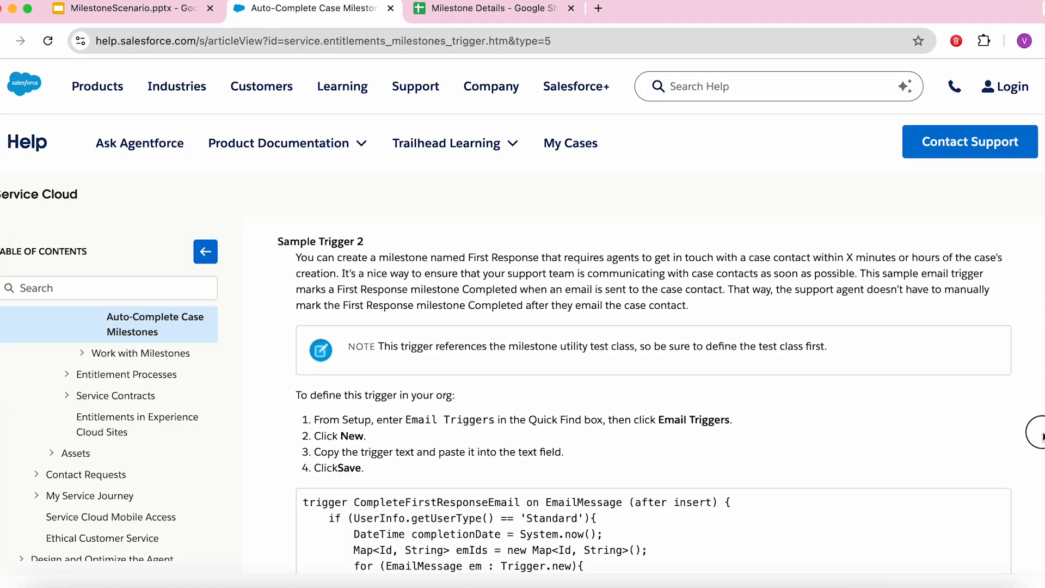
pyautogui.scroll(-12, 1042, 436)
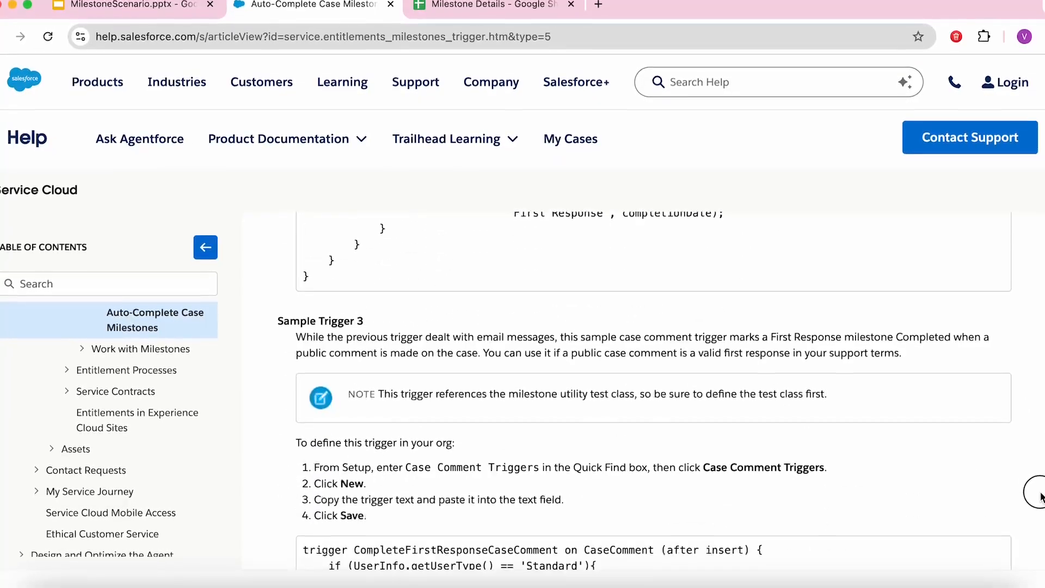
pyautogui.scroll(-10, 1040, 508)
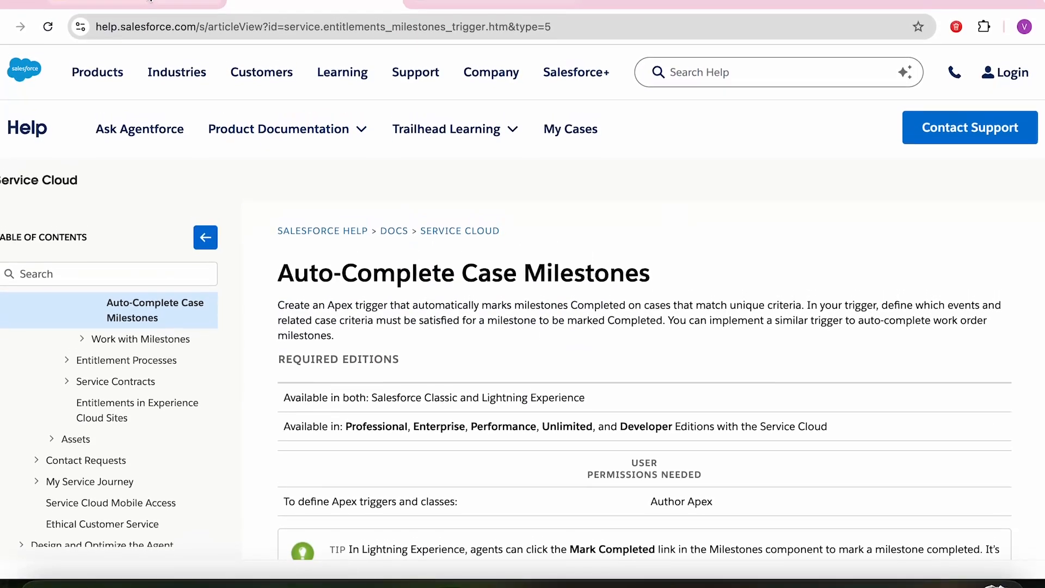
# Step: Advance the MilestoneScenario deck through both Solution slides, then return to the Working milestone
pyautogui.click(150, 2)
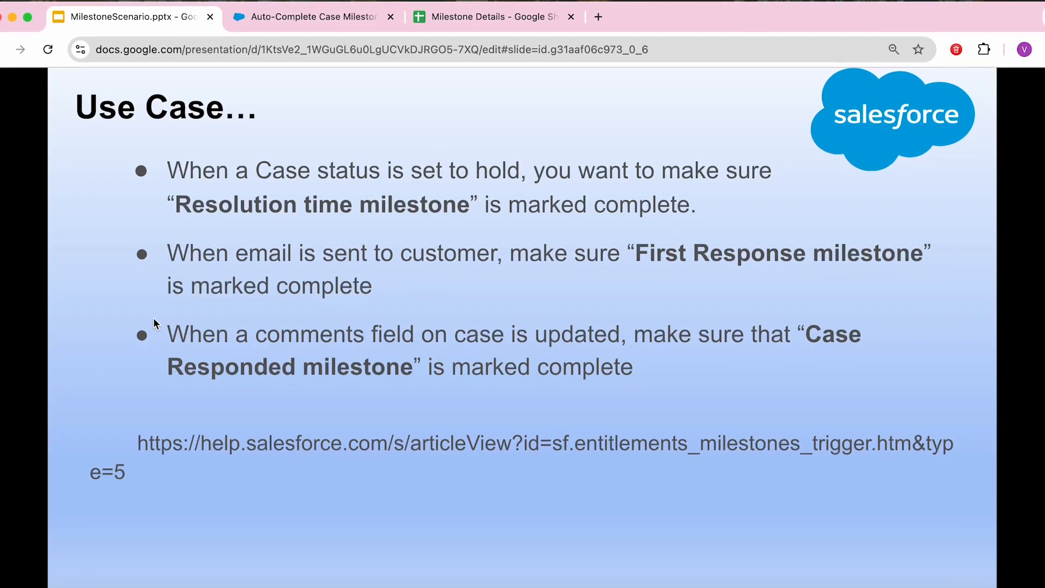
pyautogui.press('Right')
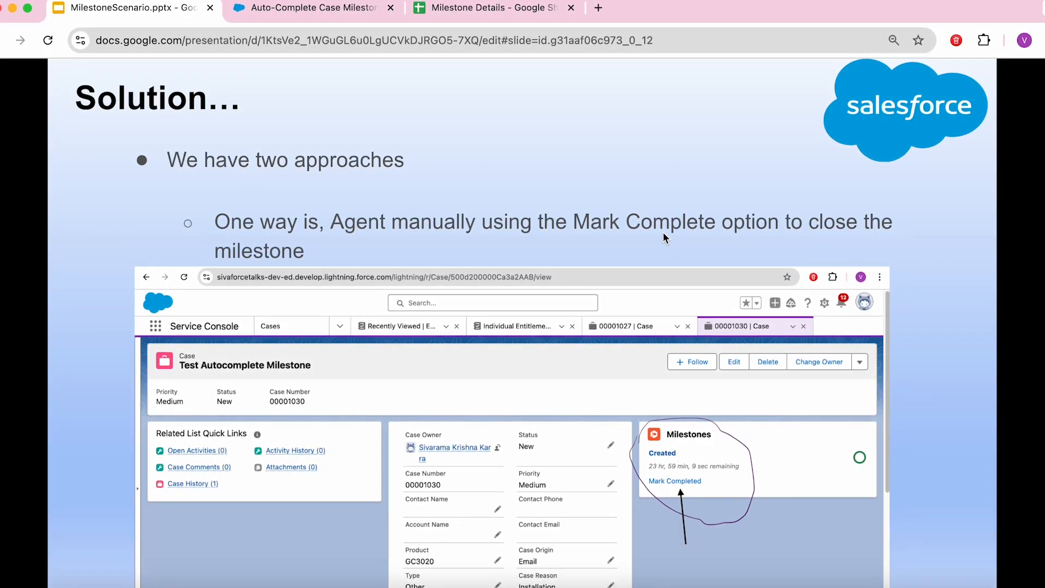
pyautogui.press('Right')
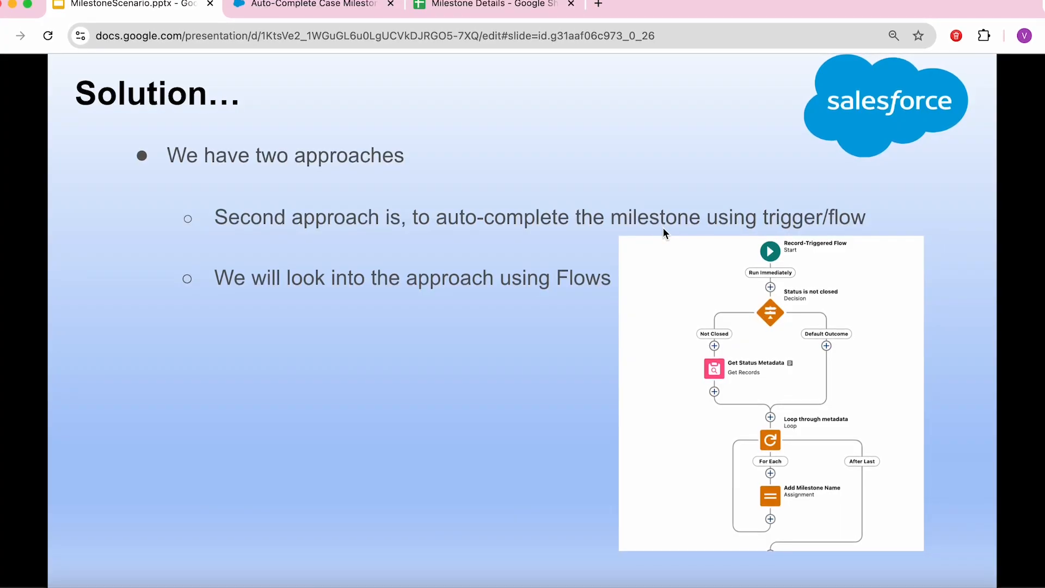
pyautogui.press('super+grave')
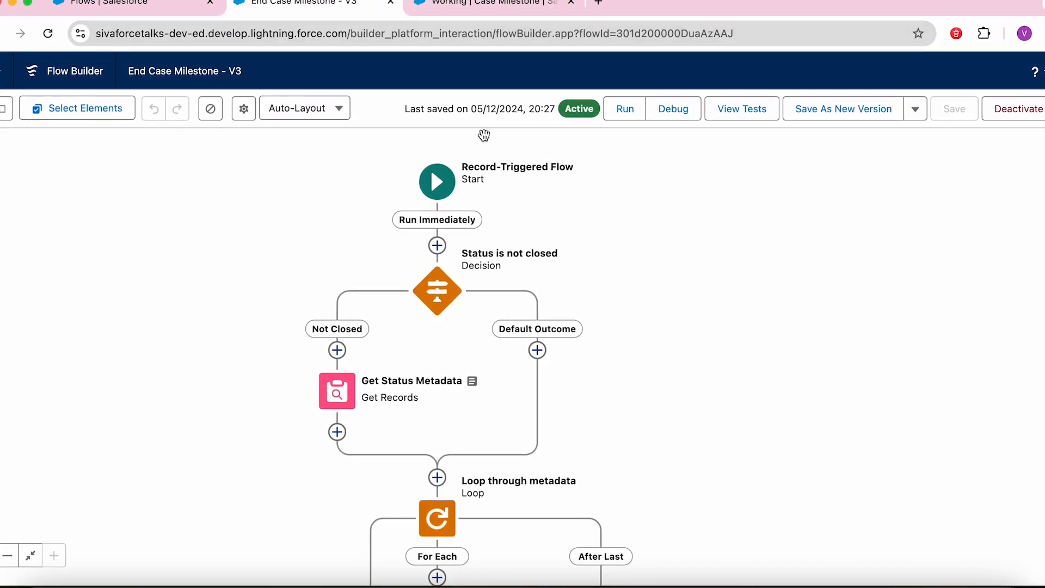
pyautogui.click(490, 7)
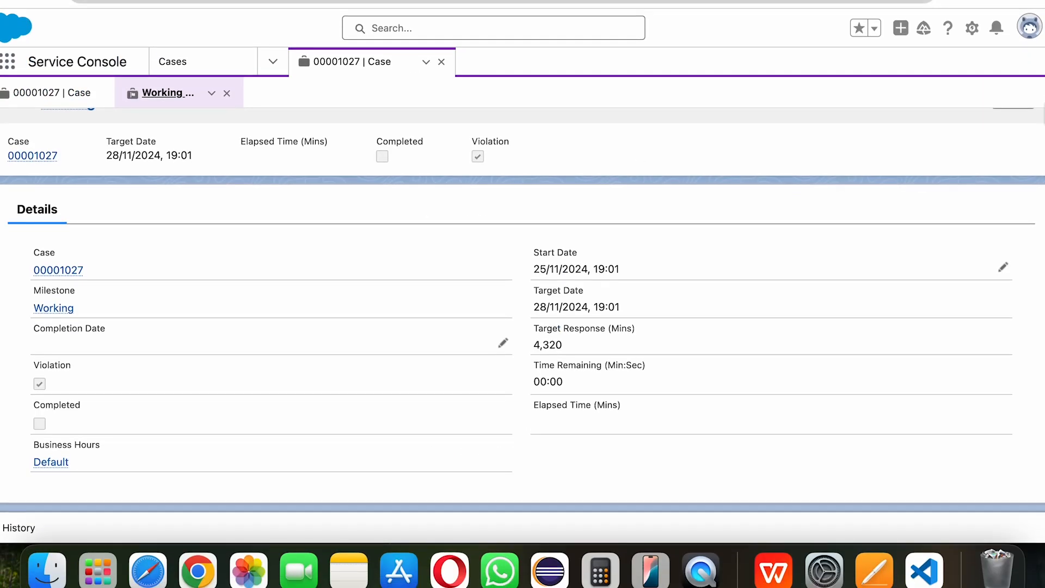
# Step: Open case 00001027's record page in Lightning App Builder using Edit Page from the Setup menu
pyautogui.click(41, 98)
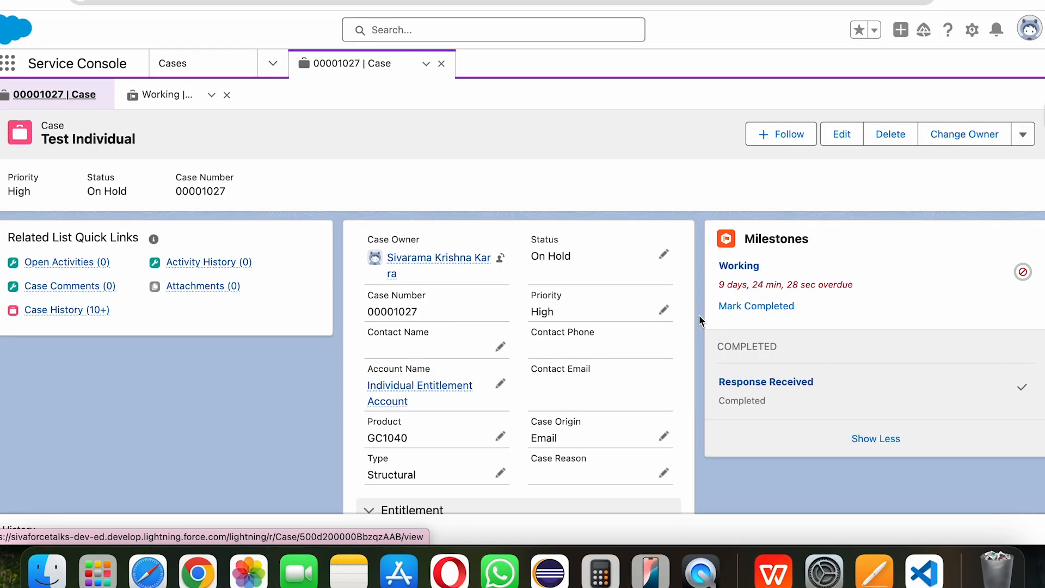
pyautogui.click(971, 30)
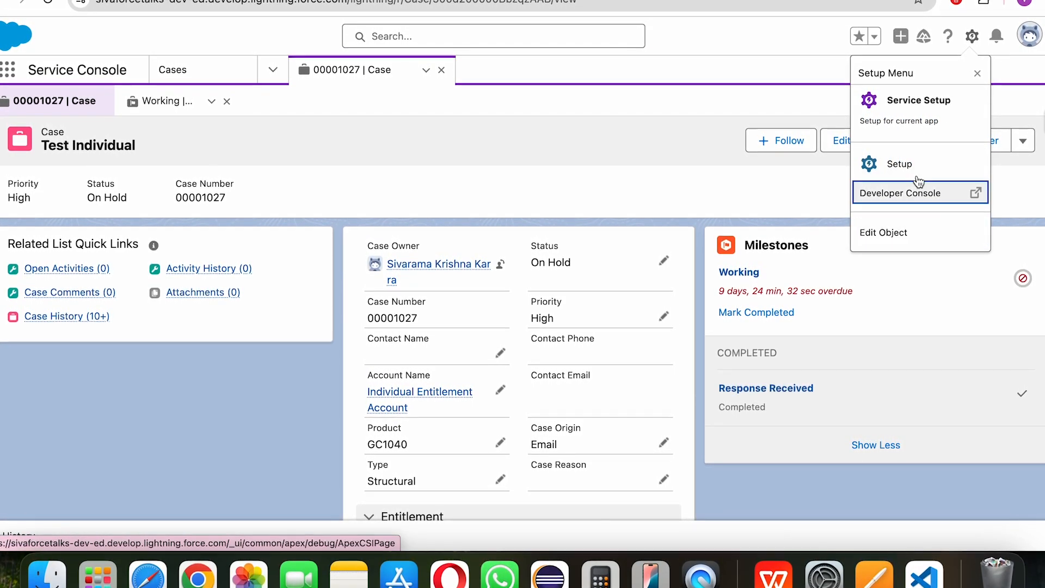
pyautogui.click(48, 2)
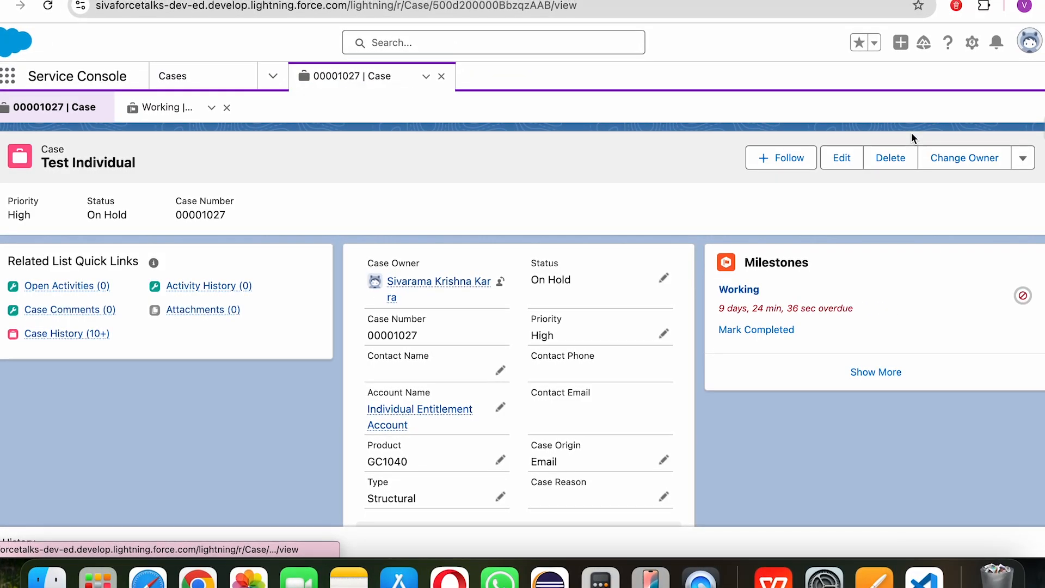
pyautogui.click(972, 50)
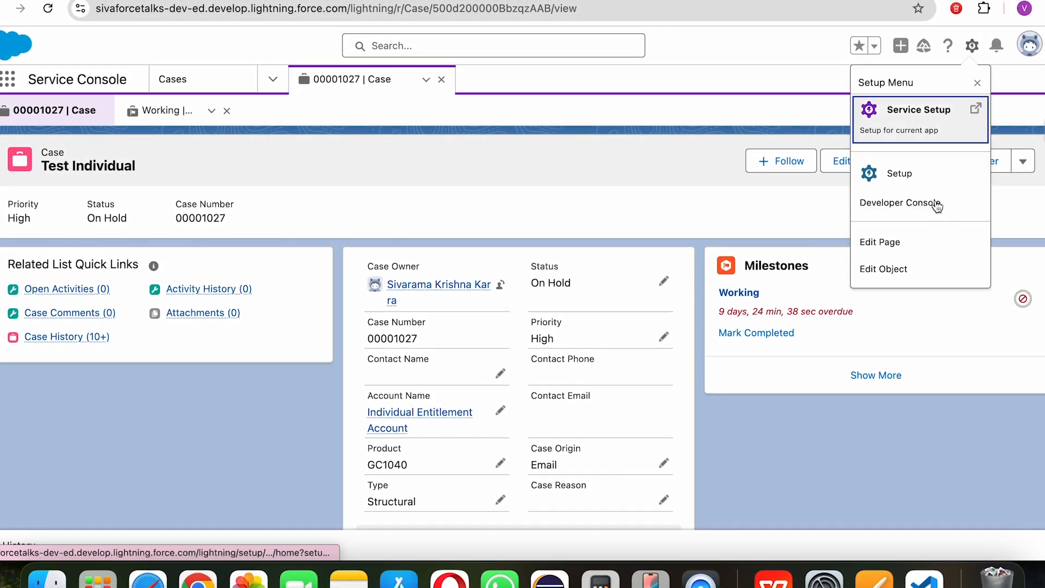
pyautogui.click(928, 243)
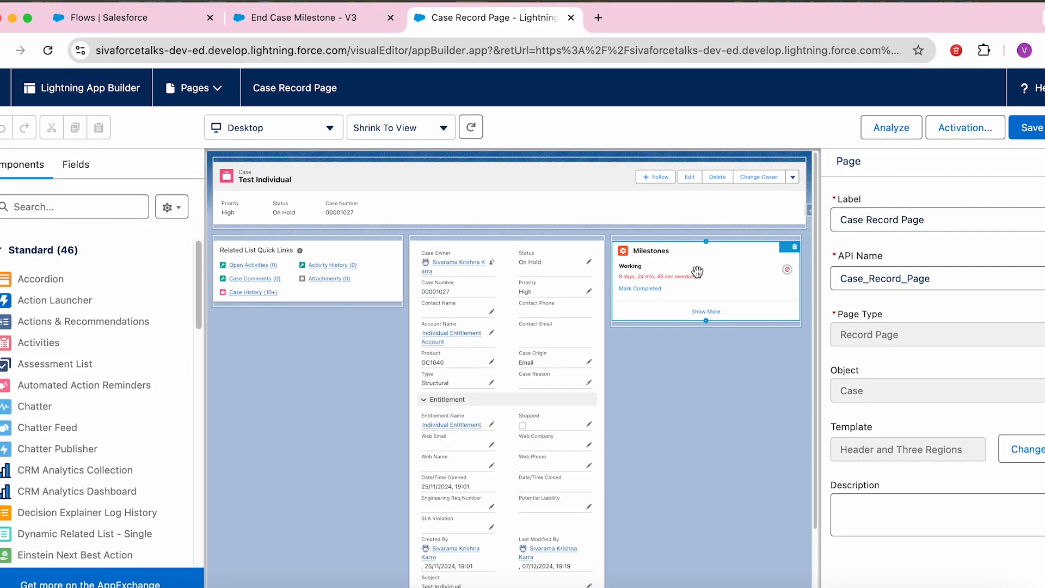
# Step: Turn on 'Hide Mark Completed link' for the Milestones component, save the page, and return to case 00001027
pyautogui.click(697, 271)
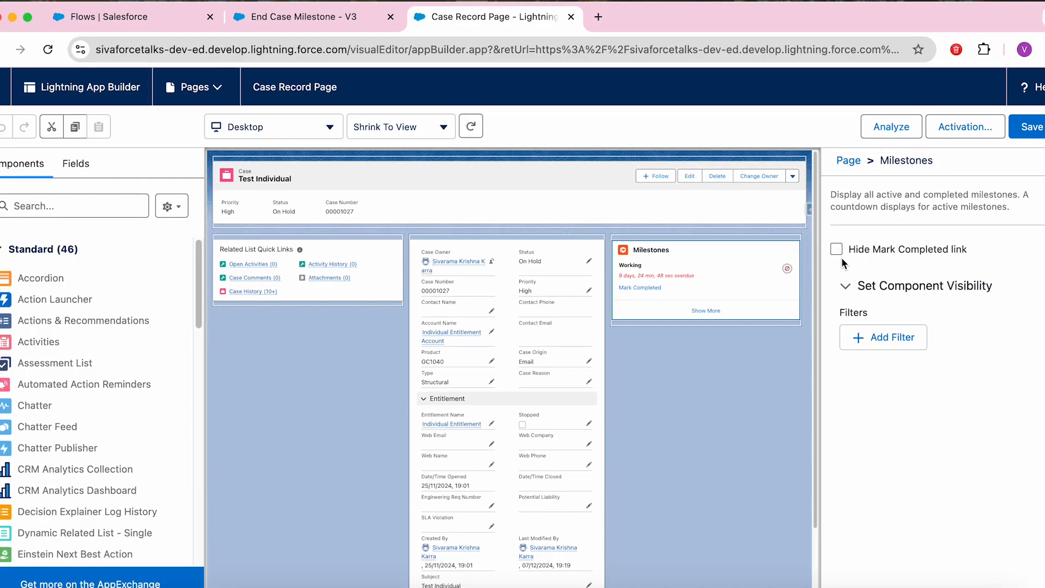
pyautogui.click(835, 250)
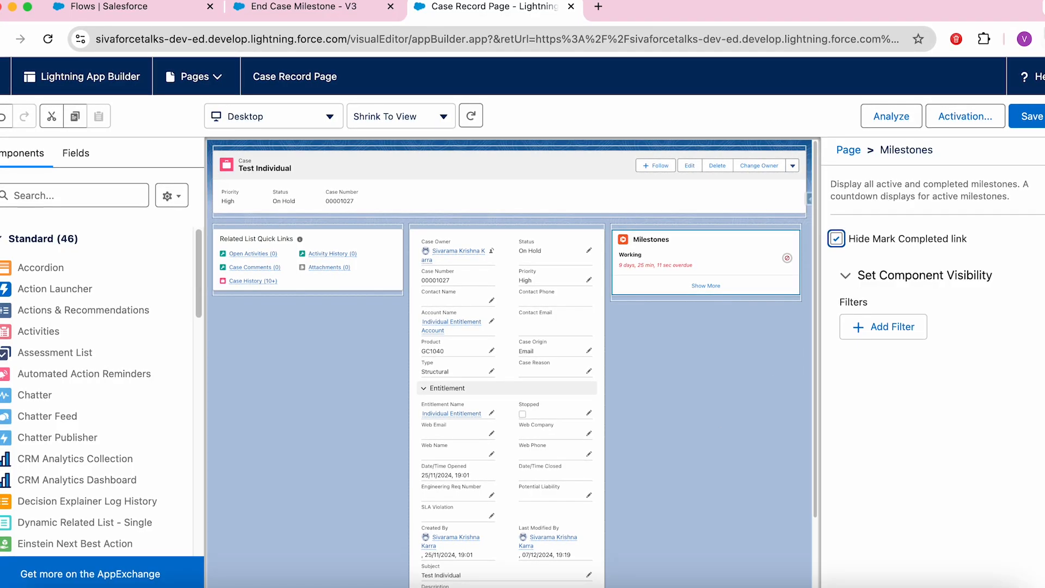
pyautogui.click(1029, 116)
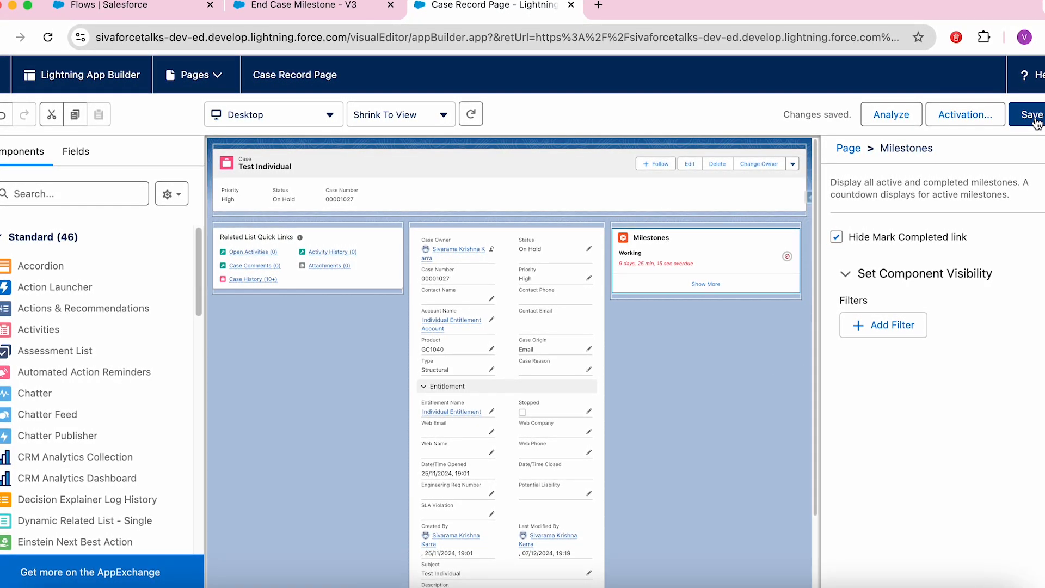
pyautogui.click(1033, 116)
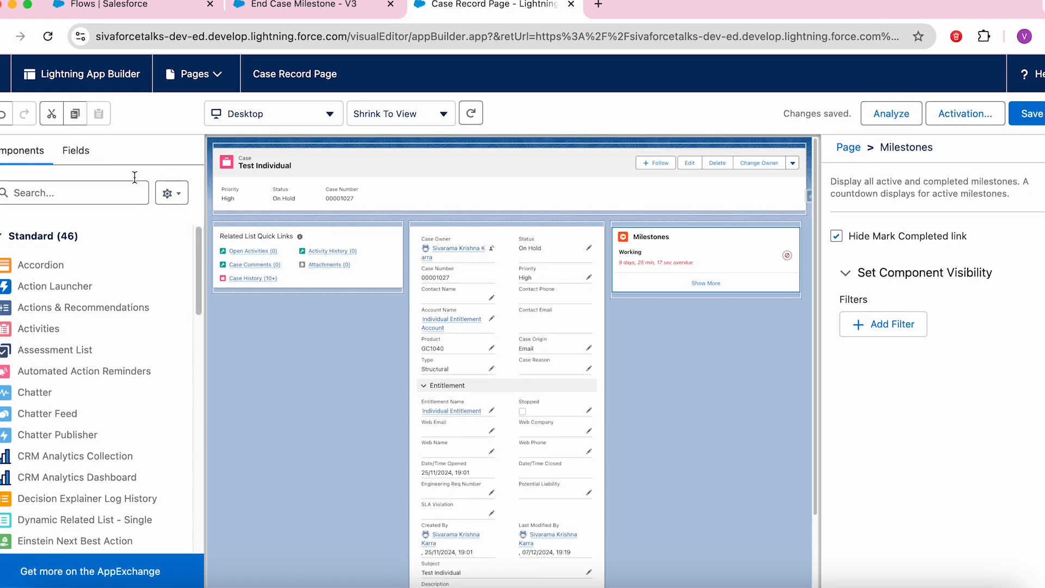
pyautogui.click(7, 113)
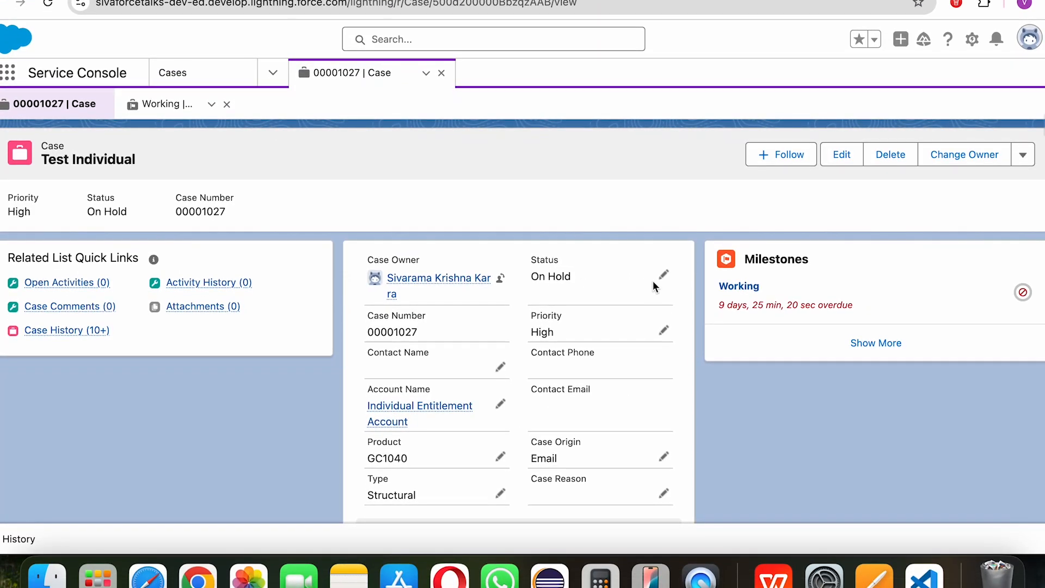
# Step: Save case 00001027 as Escalated, confirm Response Received completed, then close the case tab
pyautogui.click(663, 277)
pyautogui.click(598, 312)
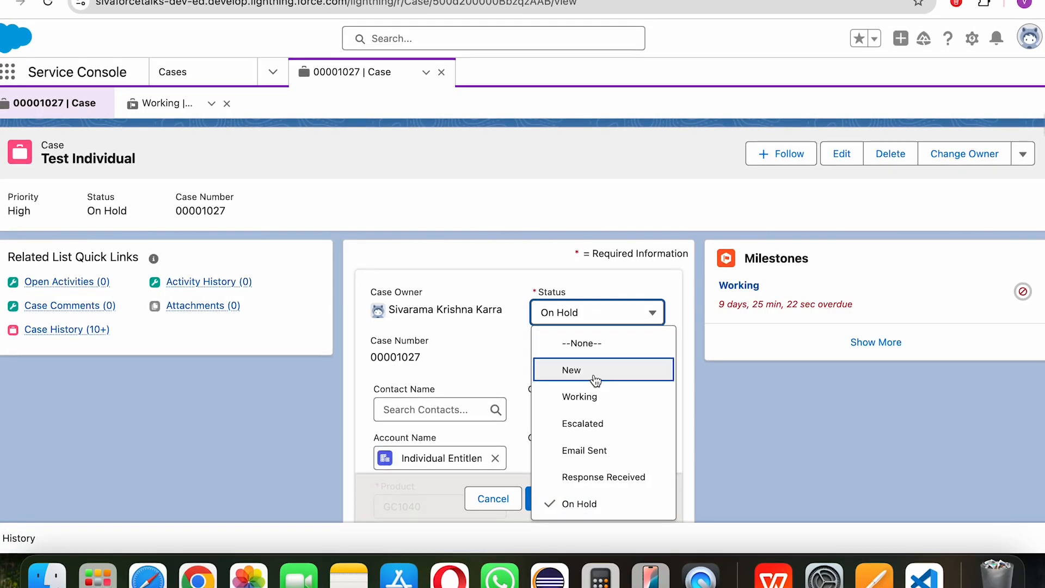
pyautogui.click(593, 422)
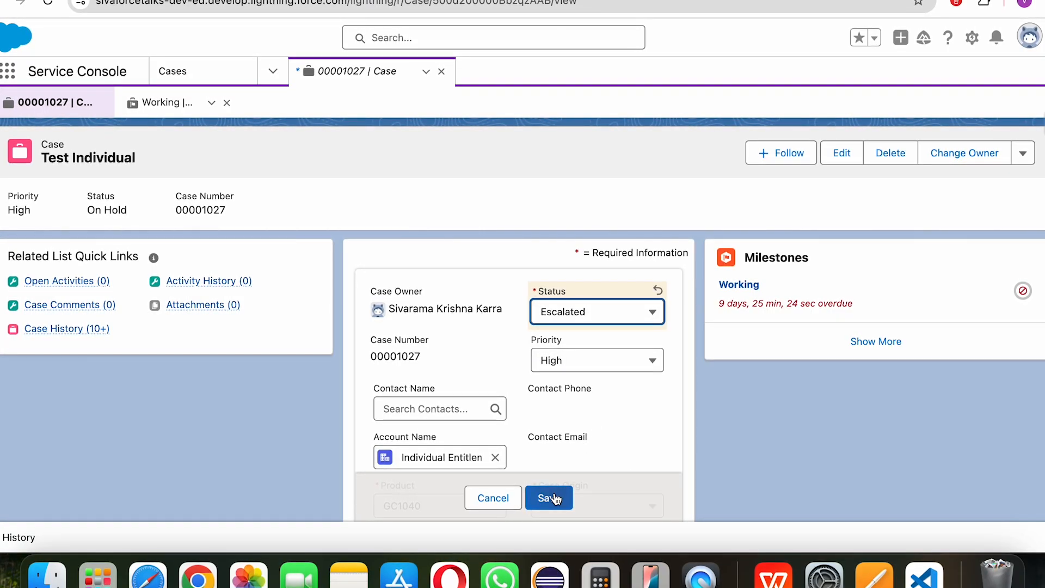
pyautogui.click(552, 493)
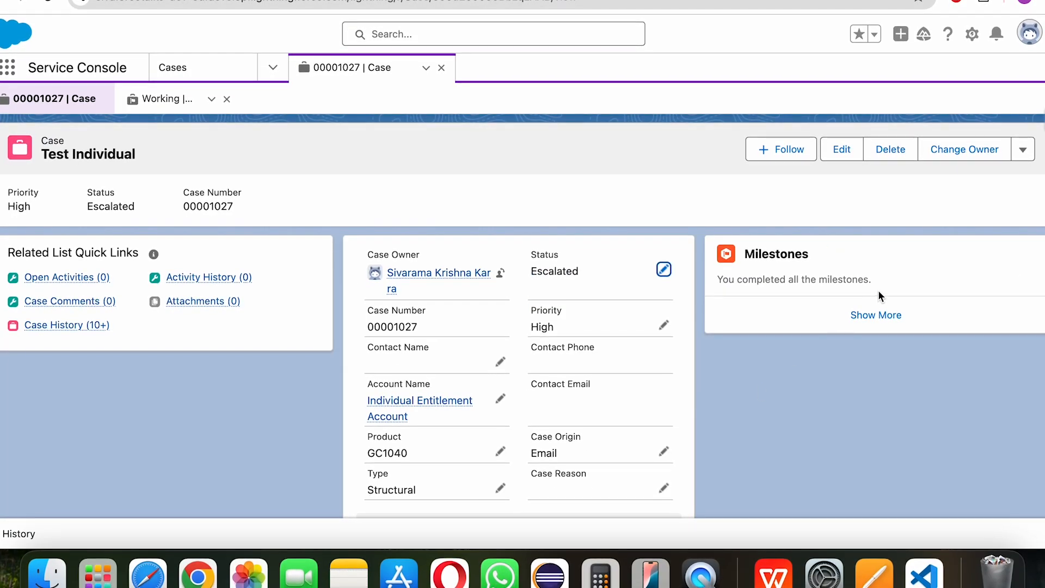
pyautogui.click(873, 315)
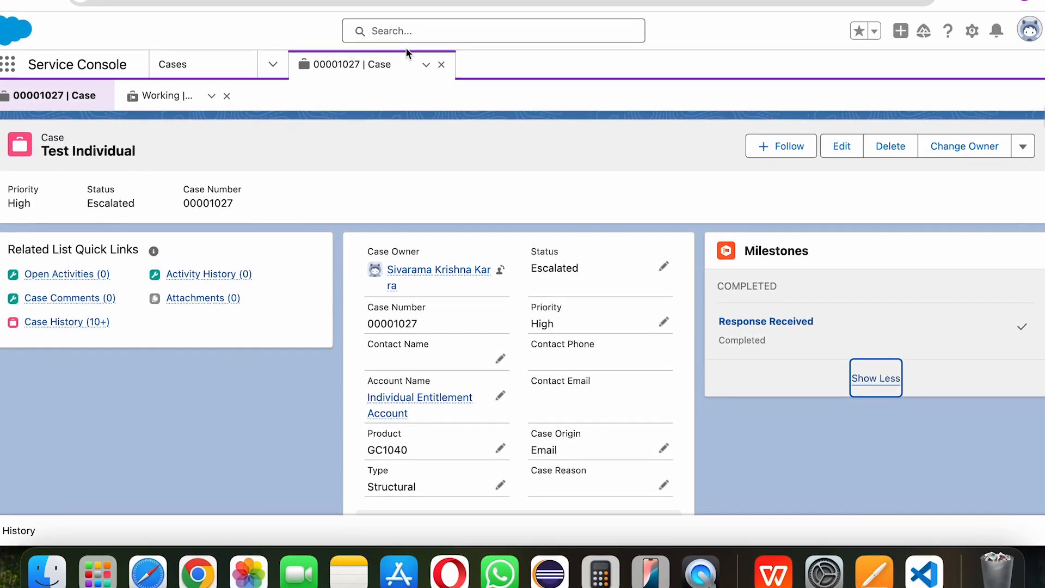
pyautogui.click(441, 64)
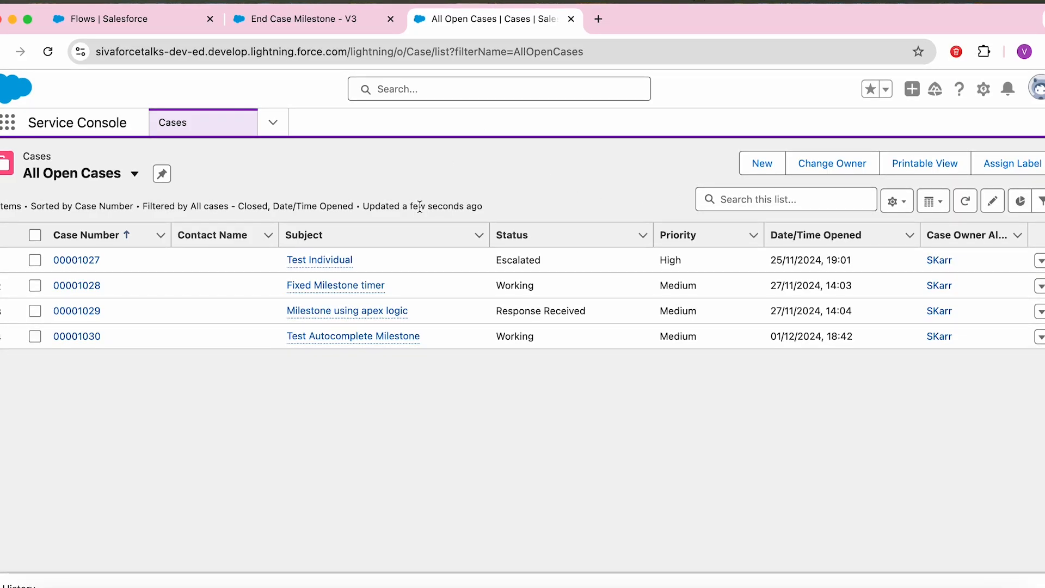
# Step: Bring up the MilestoneScenario deck's Steps slide showing the flow's five steps
pyautogui.click(326, 21)
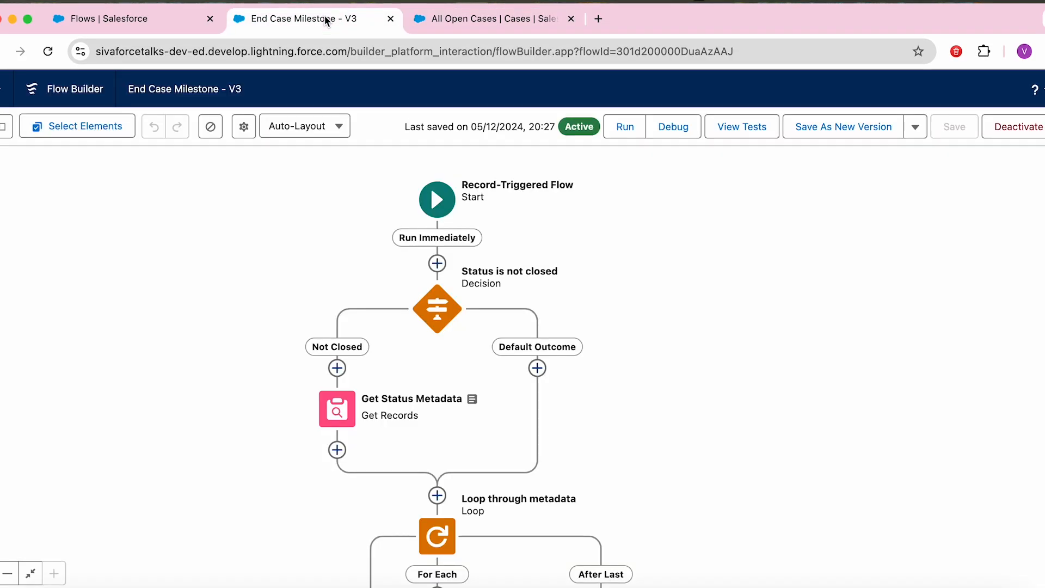
pyautogui.press('super+grave')
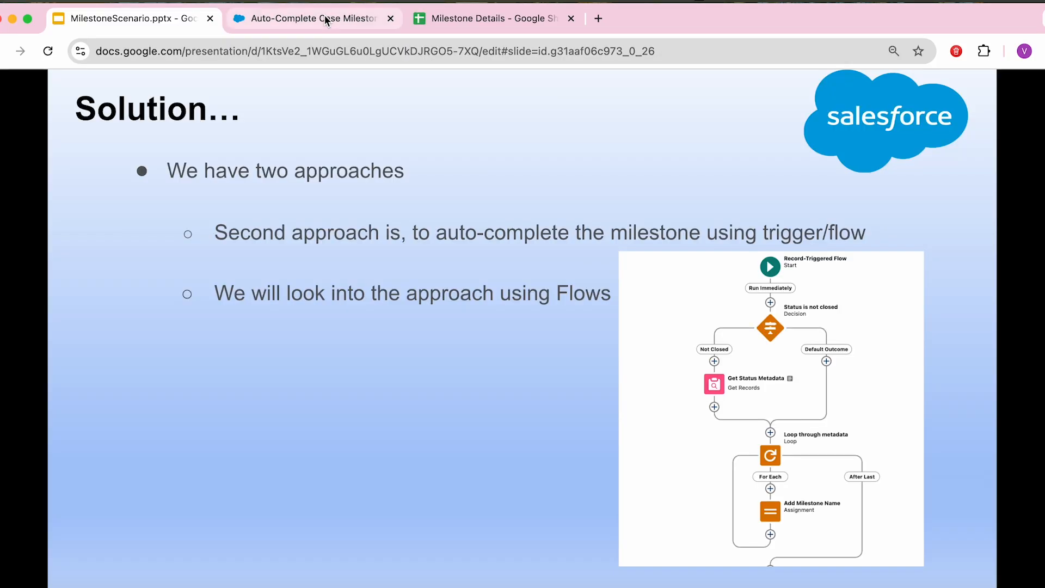
pyautogui.press('Right')
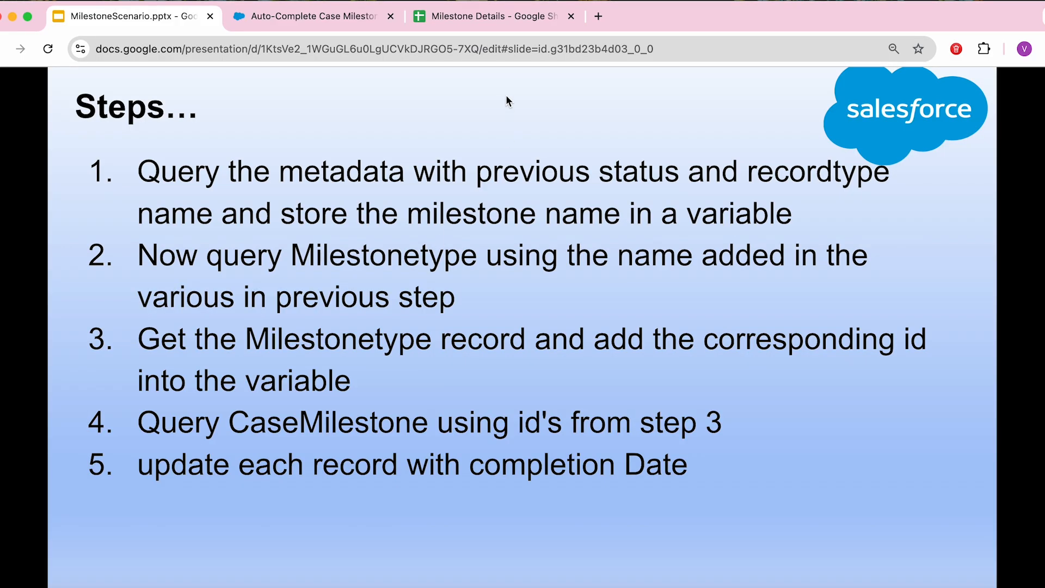
pyautogui.click(471, 21)
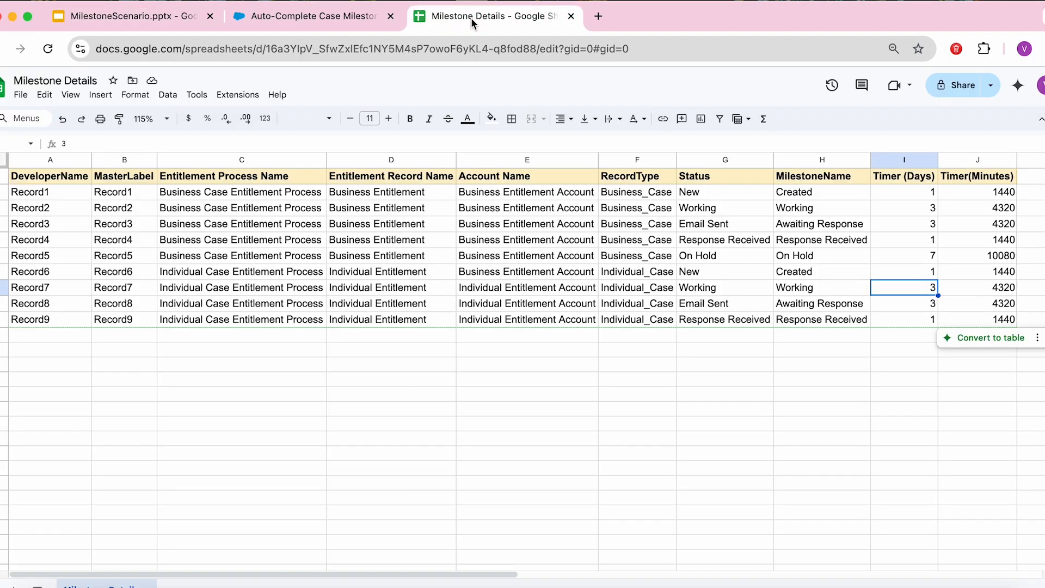
pyautogui.click(273, 530)
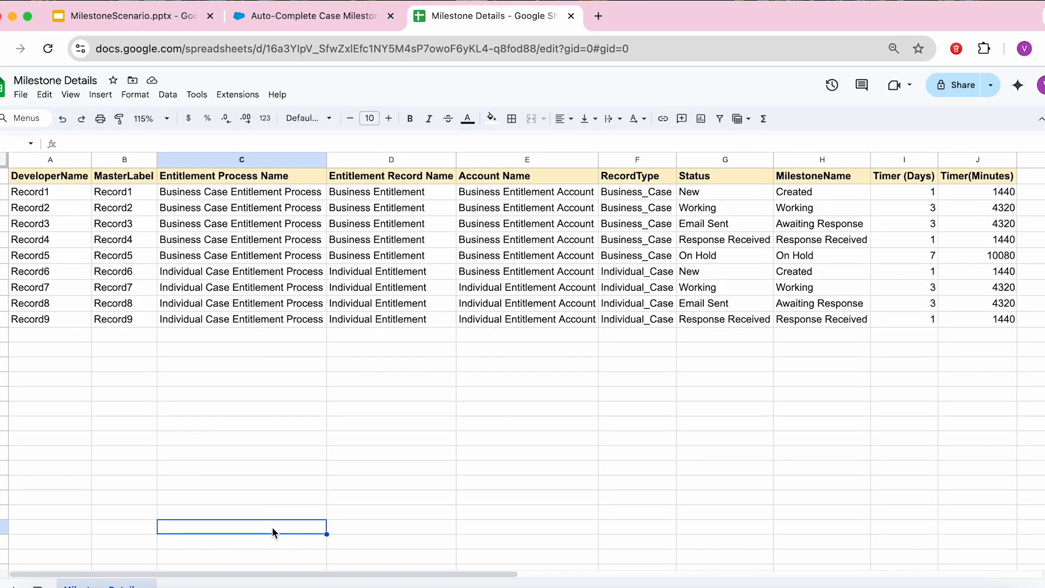
pyautogui.click(205, 179)
pyautogui.click(213, 195)
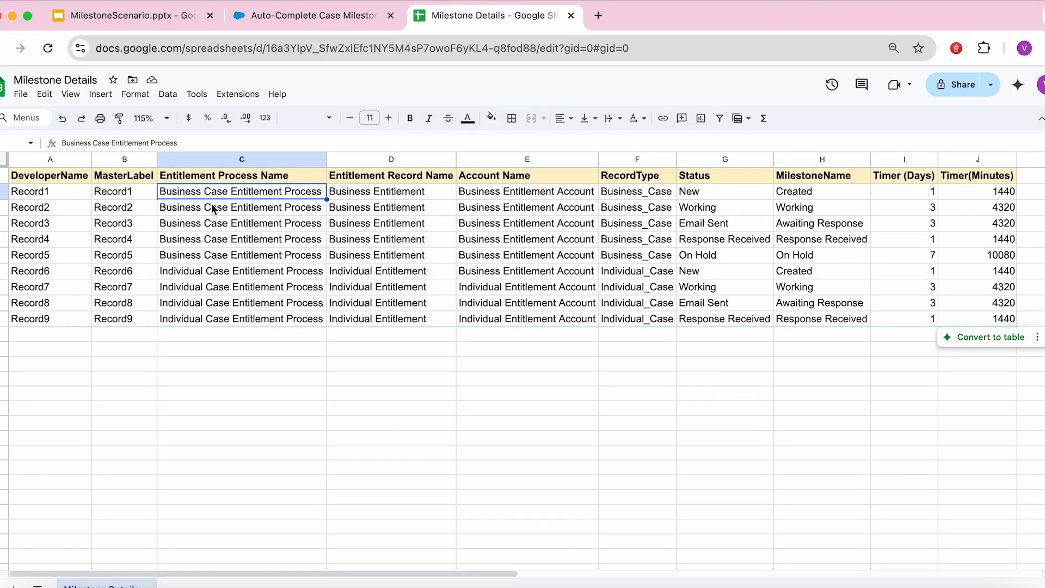
pyautogui.click(375, 189)
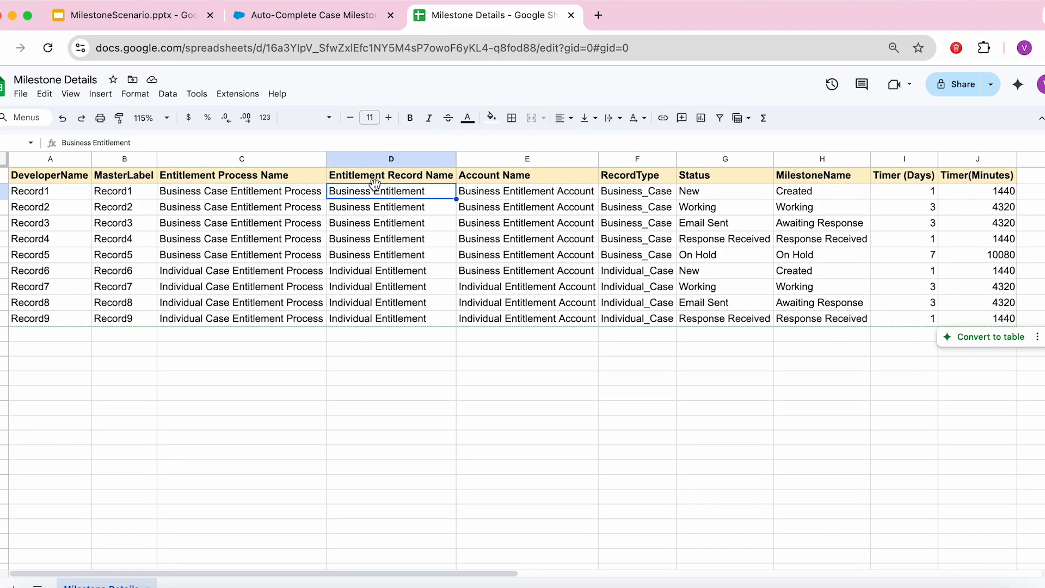
pyautogui.click(396, 272)
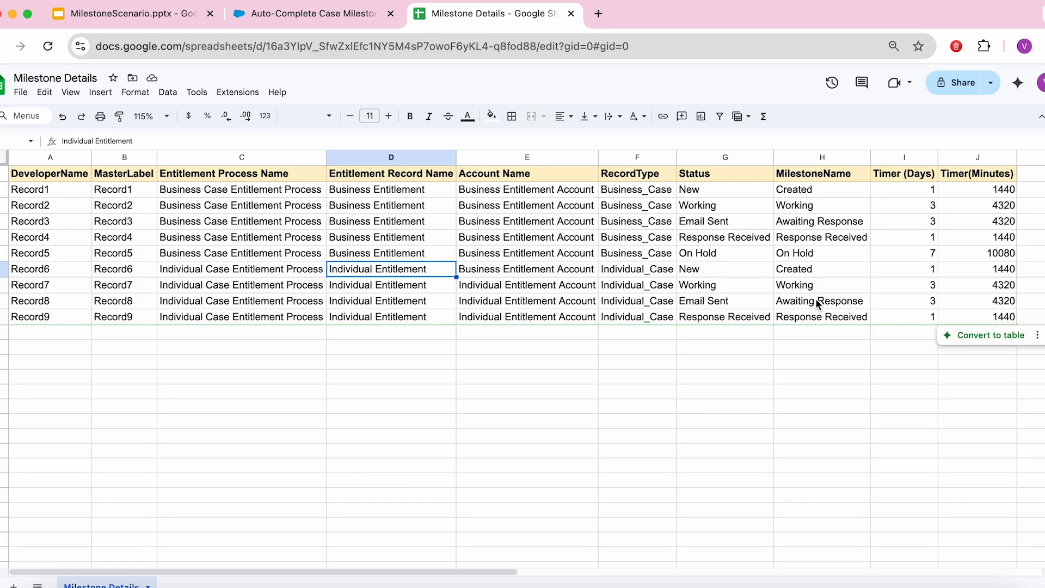
pyautogui.click(804, 272)
pyautogui.click(1006, 270)
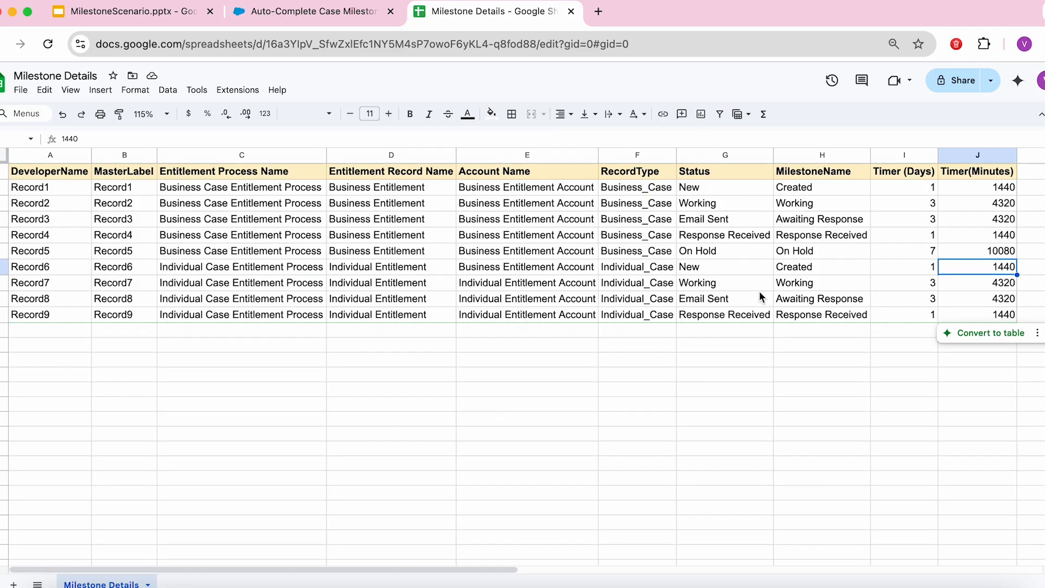
pyautogui.click(140, 9)
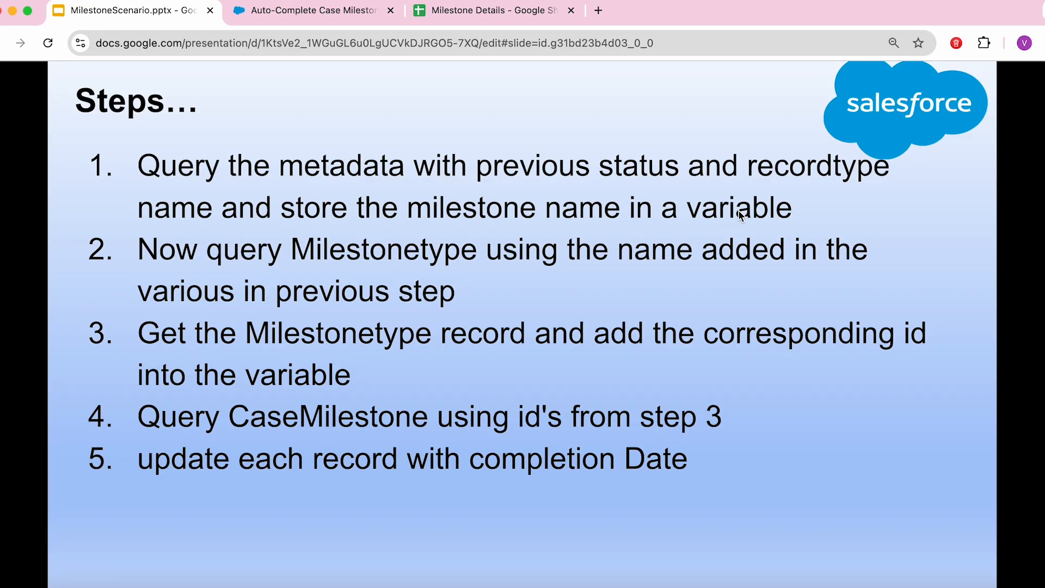
# Step: Reopen case 00001027 from All Open Cases and change its Status to Email Sent, unsaved
pyautogui.press('super+grave')
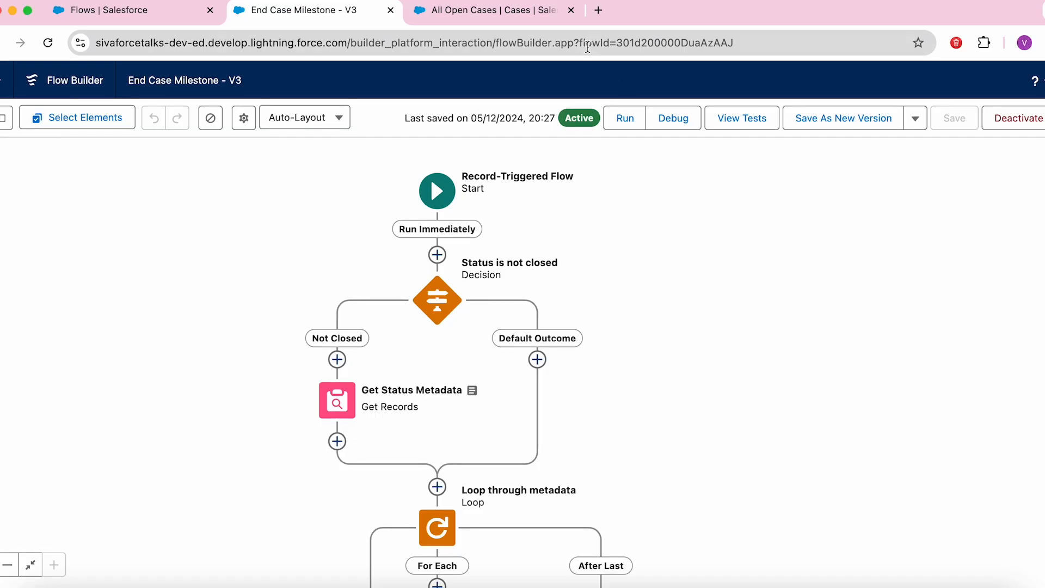
pyautogui.click(488, 10)
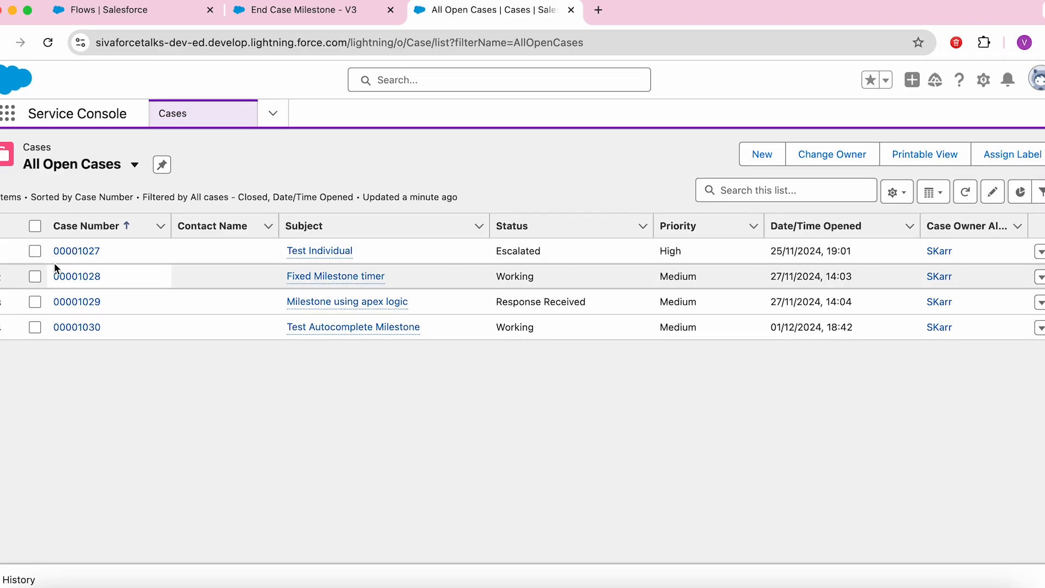
pyautogui.click(65, 250)
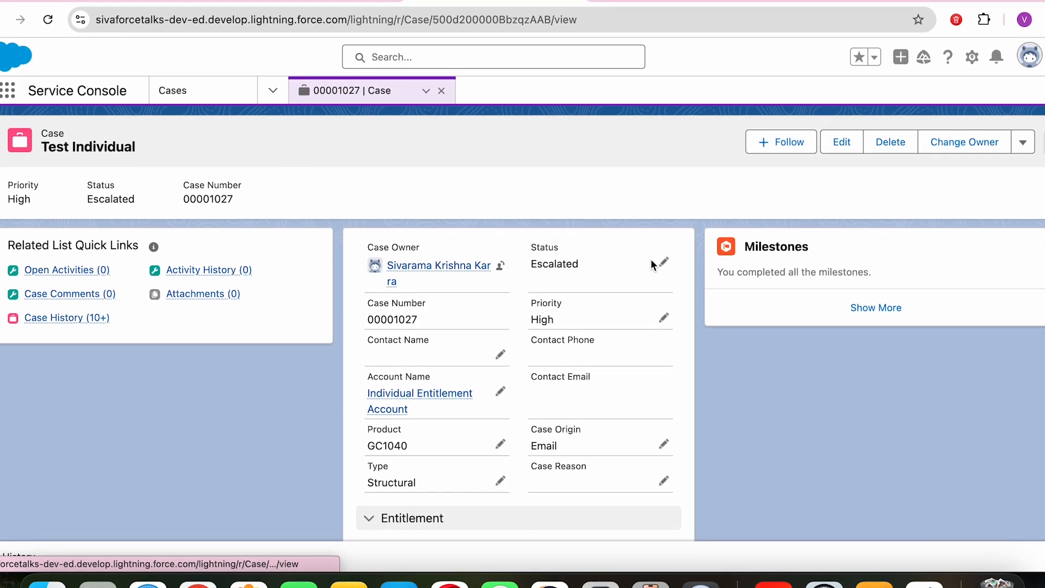
pyautogui.click(662, 264)
pyautogui.click(593, 307)
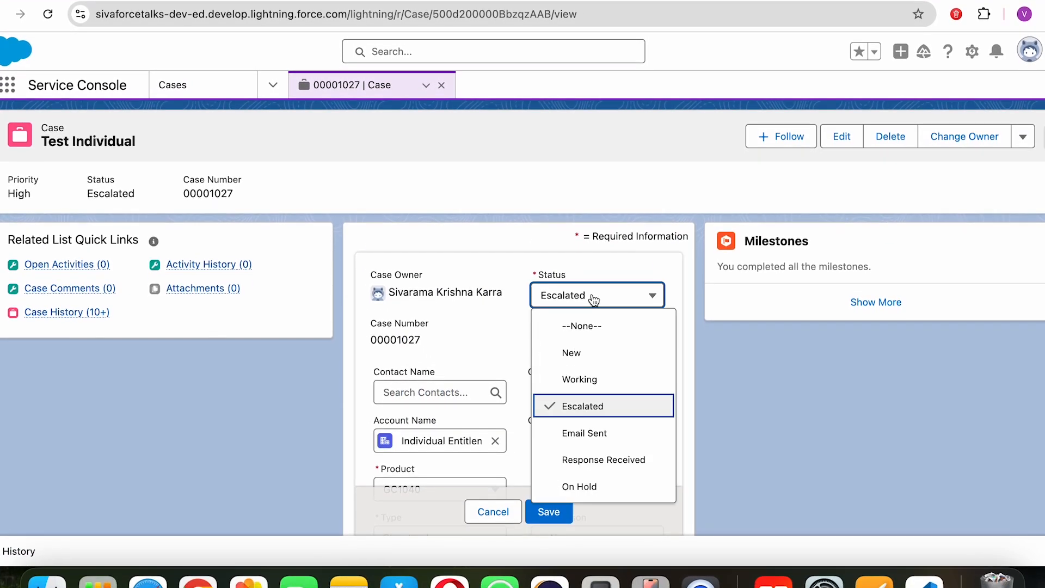
pyautogui.click(596, 433)
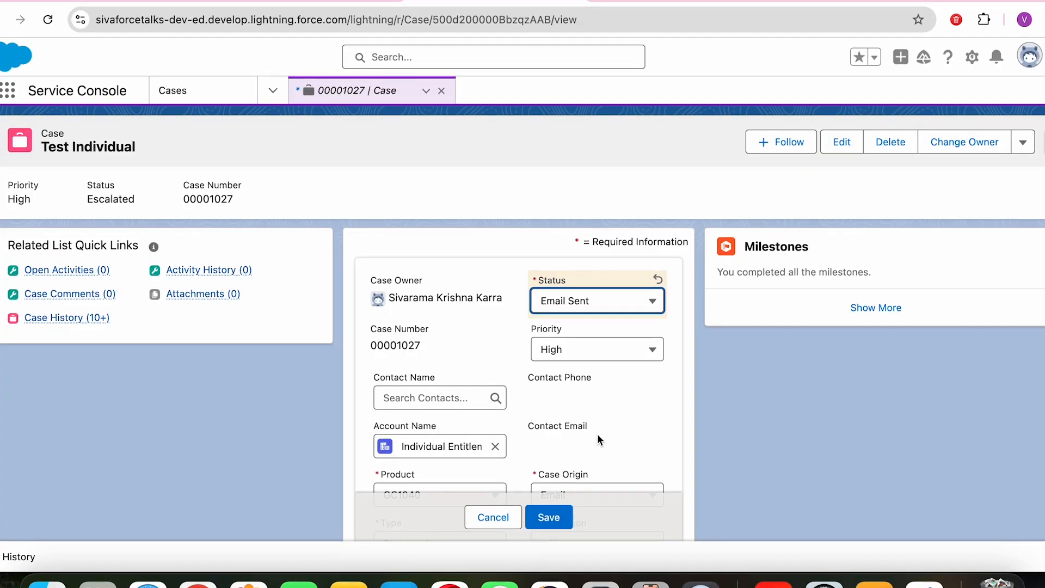
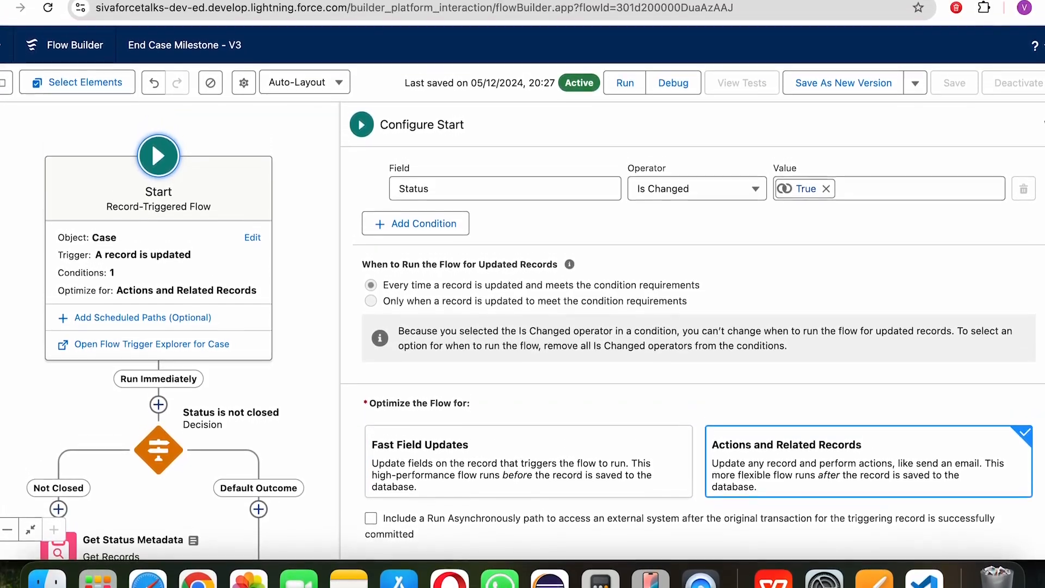
# Step: Close the Configure Start panel showing Case updates where Status is changed
pyautogui.click(1042, 114)
# Step: Pan to Get Status Metadata and review its record-type and prior-status filters
pyautogui.click(570, 312)
pyautogui.moveTo(570, 366); pyautogui.dragTo(777, 243)
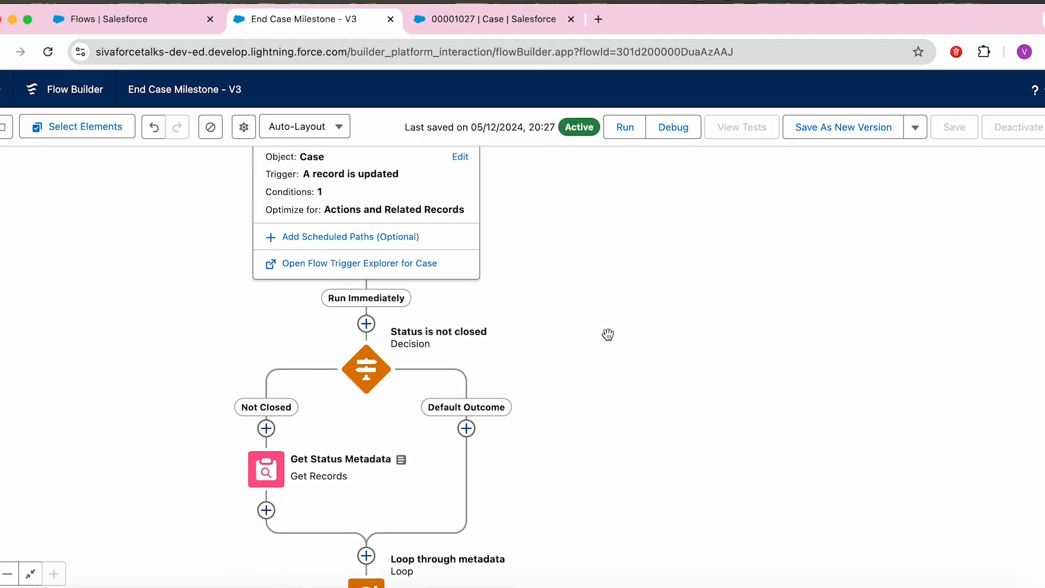
pyautogui.moveTo(602, 338); pyautogui.dragTo(676, 287)
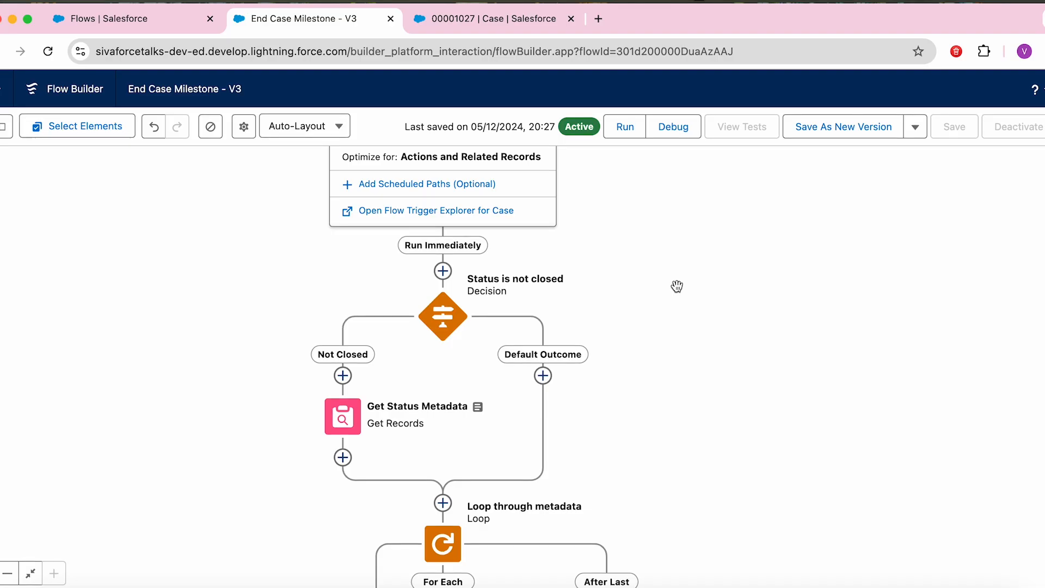
pyautogui.moveTo(681, 315); pyautogui.dragTo(706, 236)
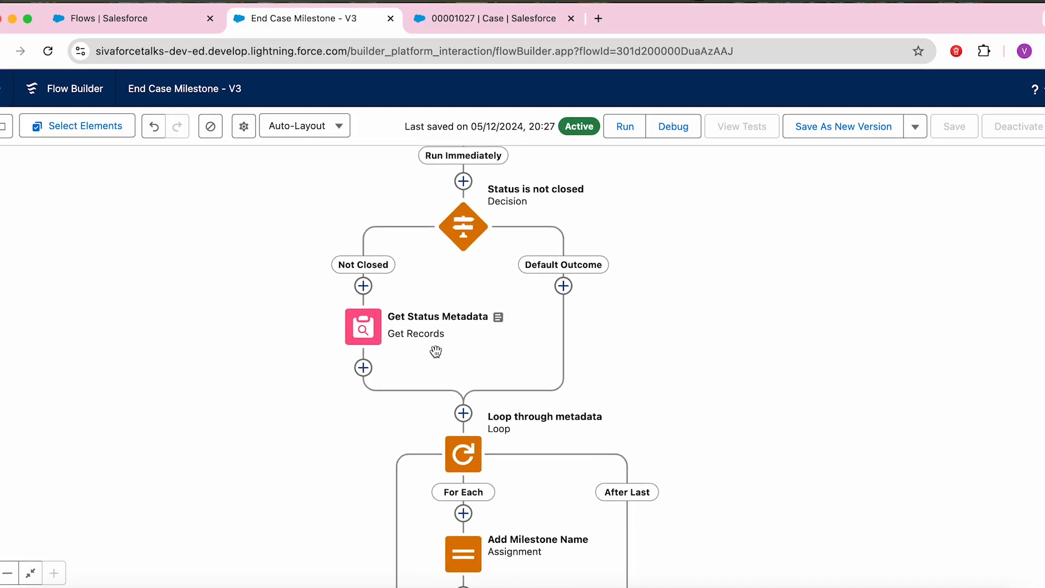
pyautogui.click(387, 330)
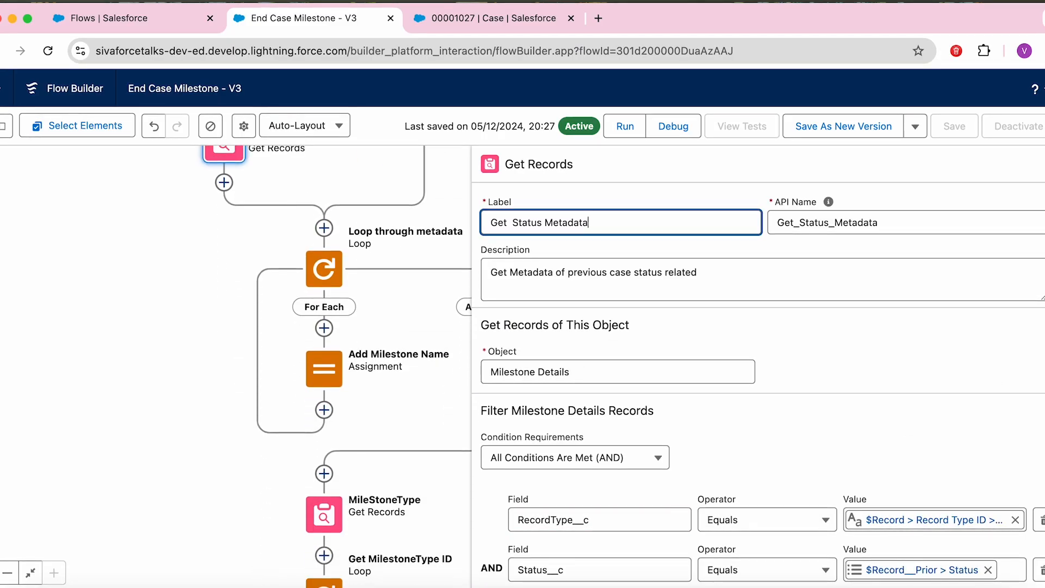
pyautogui.scroll(-4, 654, 201)
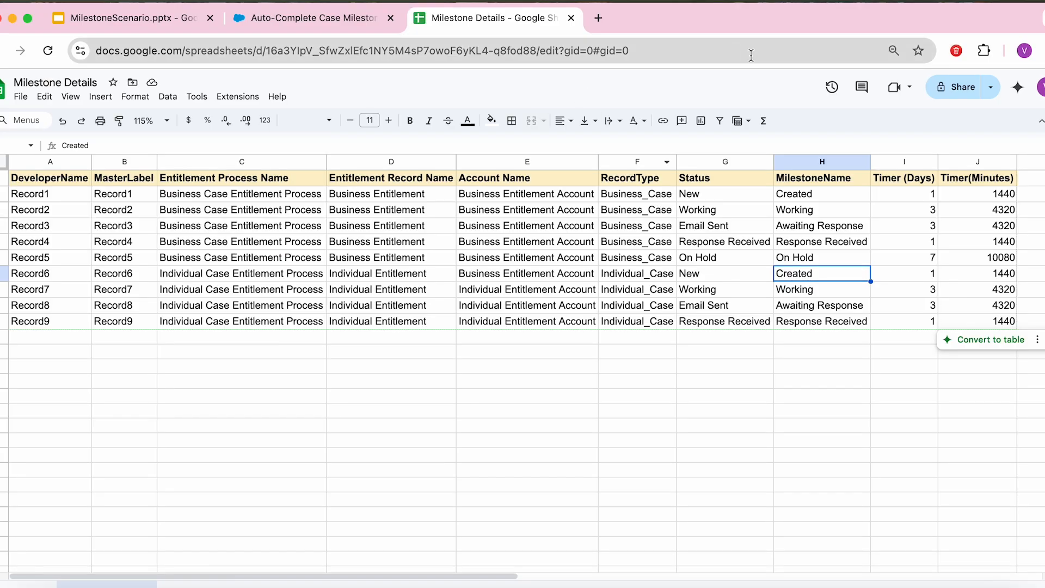
# Step: Check Milestone Details row 7: Individual_Case with status New maps to milestone Created
pyautogui.click(713, 274)
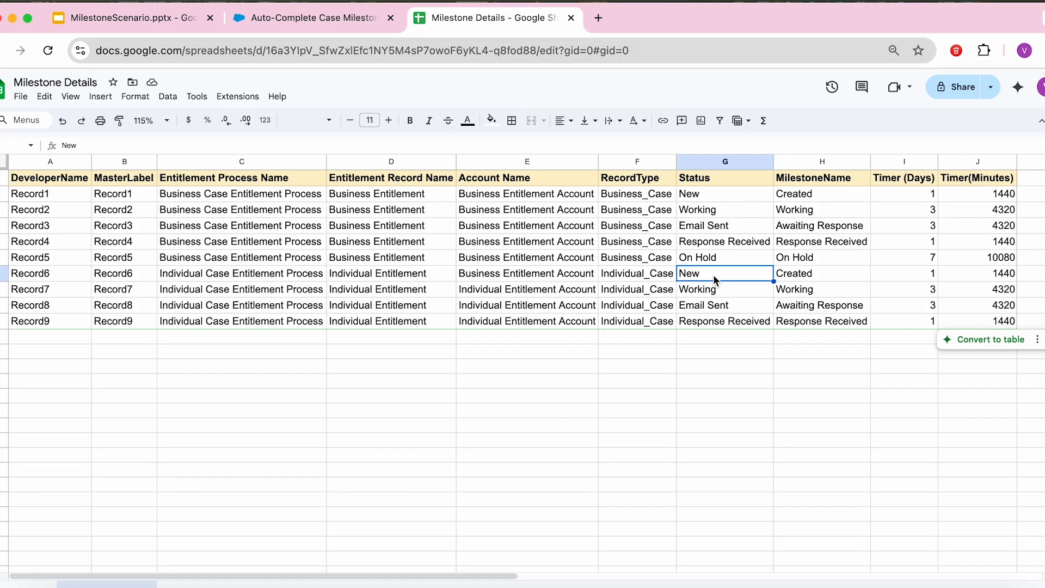
pyautogui.press('Down')
pyautogui.press('Up')
pyautogui.press('Left')
pyautogui.press('Left')
pyautogui.press('Left')
pyautogui.press('Left')
pyautogui.press('Left')
pyautogui.press('Left')
pyautogui.press('Right')
pyautogui.press('Right')
pyautogui.press('Right')
pyautogui.press('Right')
pyautogui.press('Right')
pyautogui.press('Right')
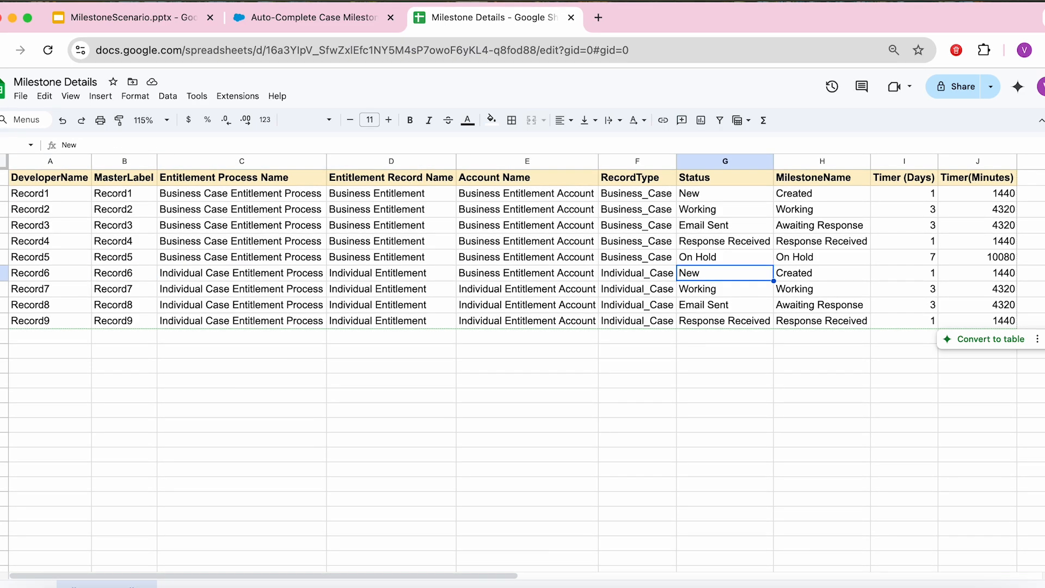
pyautogui.press('Left')
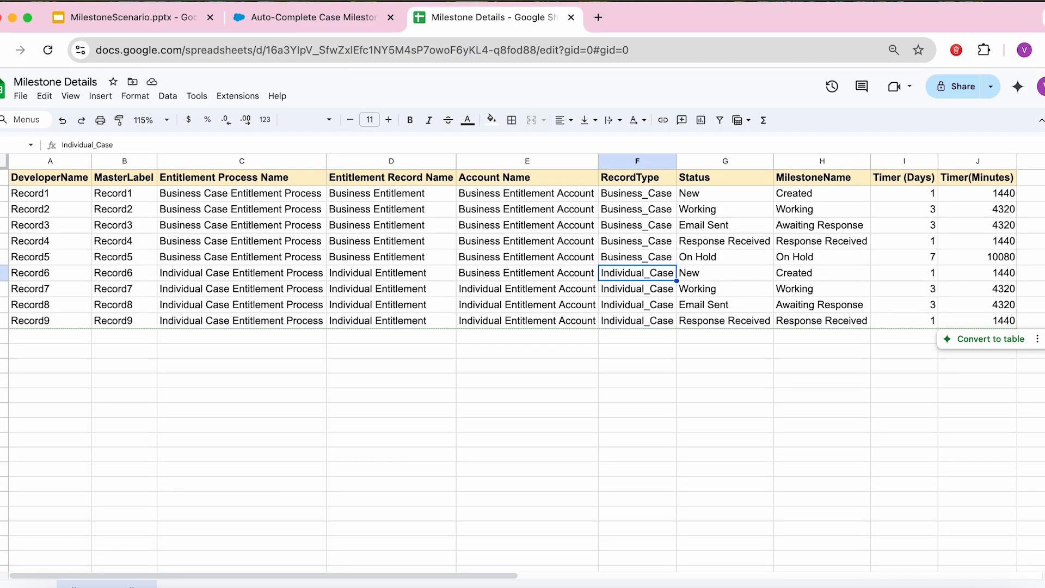
pyautogui.press('Right')
pyautogui.press('Right')
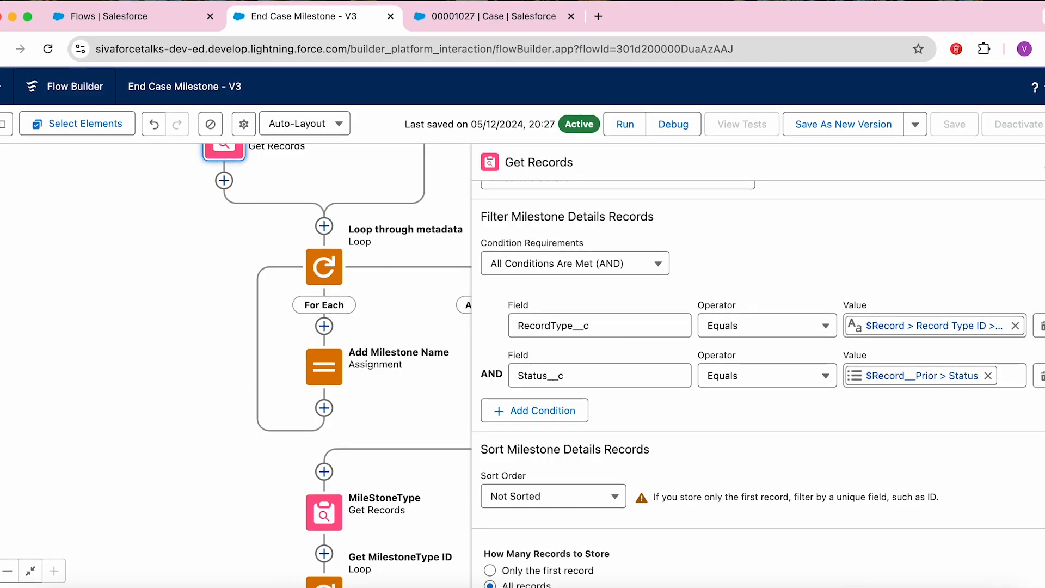
# Step: Inspect the Add Milestone Name assignment, then open the MileStoneType Get Records step
pyautogui.click(1044, 163)
pyautogui.moveTo(932, 377); pyautogui.dragTo(759, 192)
pyautogui.moveTo(663, 269); pyautogui.dragTo(624, 216)
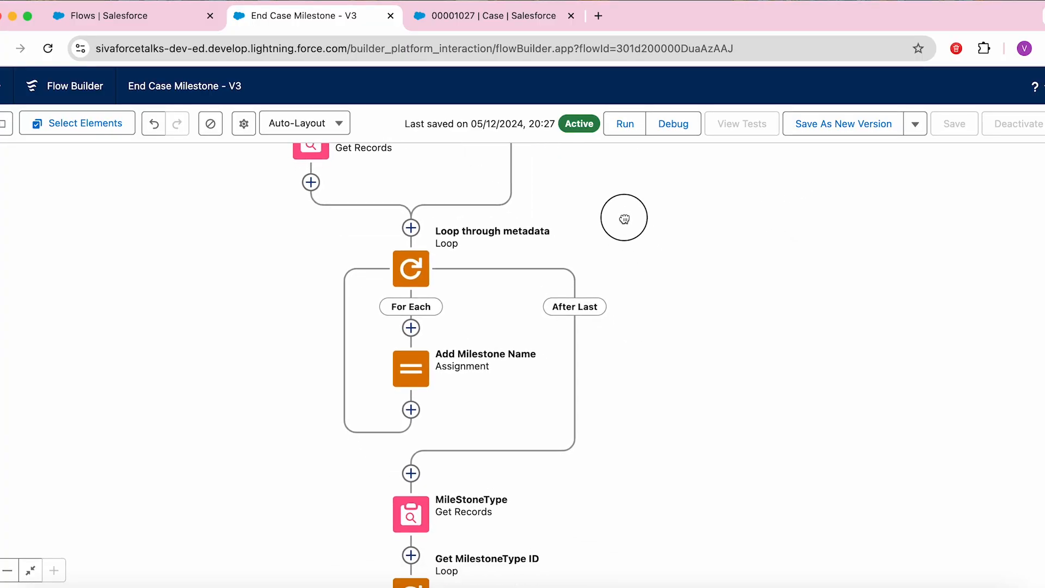
pyautogui.doubleClick(411, 369)
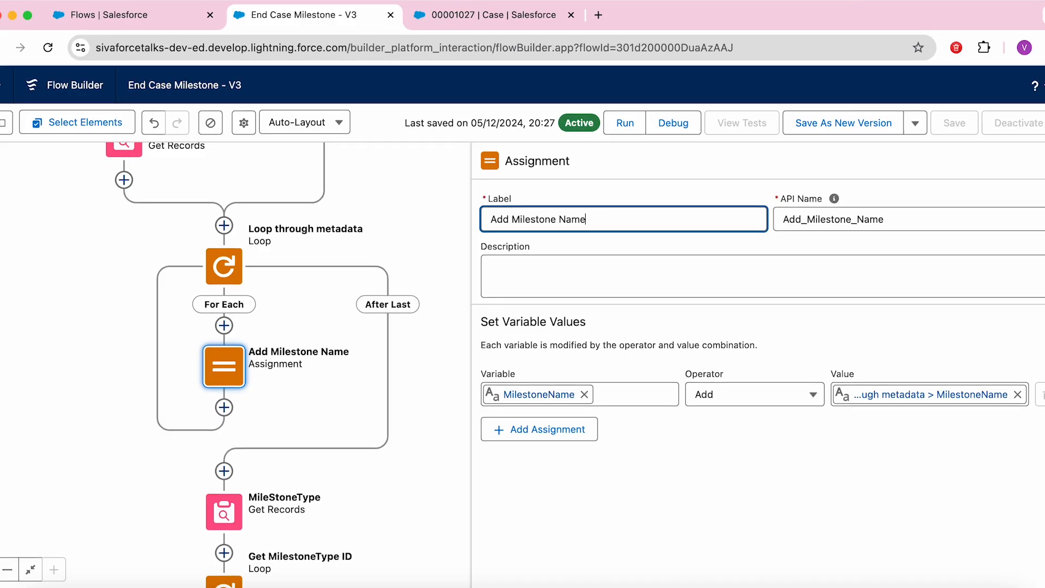
pyautogui.click(1044, 158)
pyautogui.moveTo(734, 486); pyautogui.dragTo(772, 287)
pyautogui.click(261, 303)
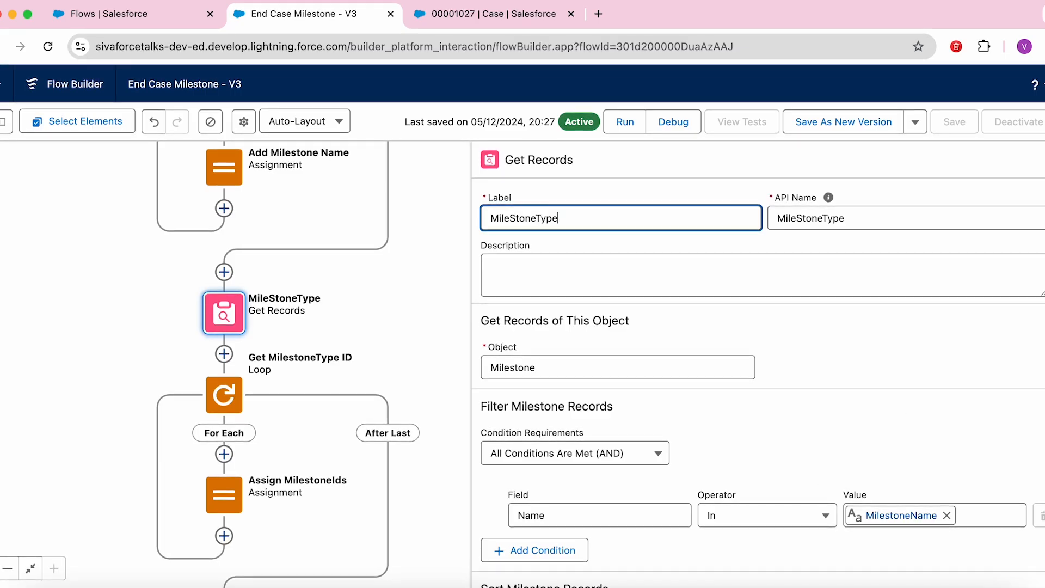
# Step: Review MileStoneType's filter of Name In MilestoneName, then close it and pan onward
pyautogui.scroll(-4, 758, 381)
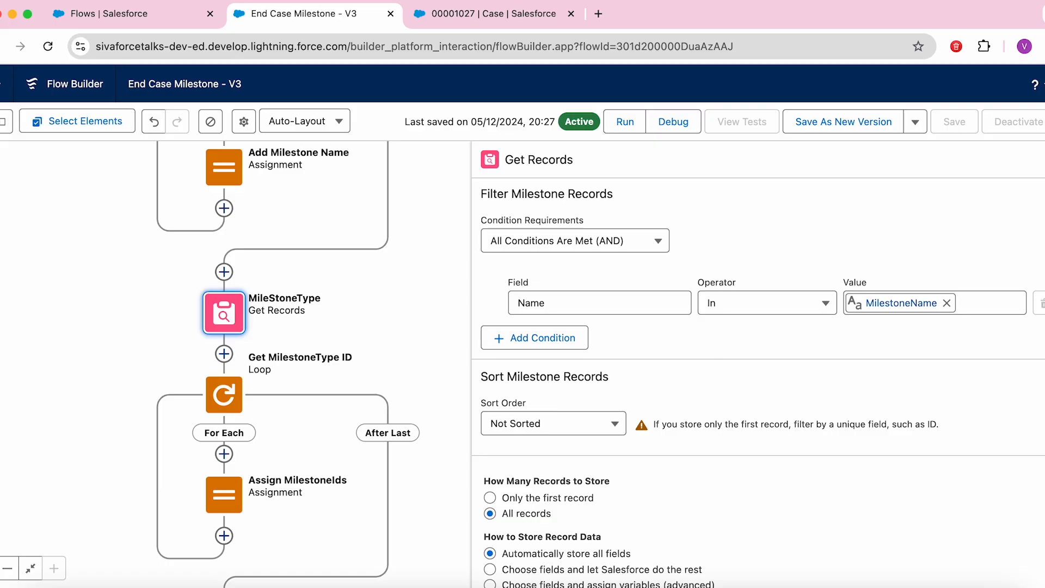
pyautogui.scroll(1, 1008, 406)
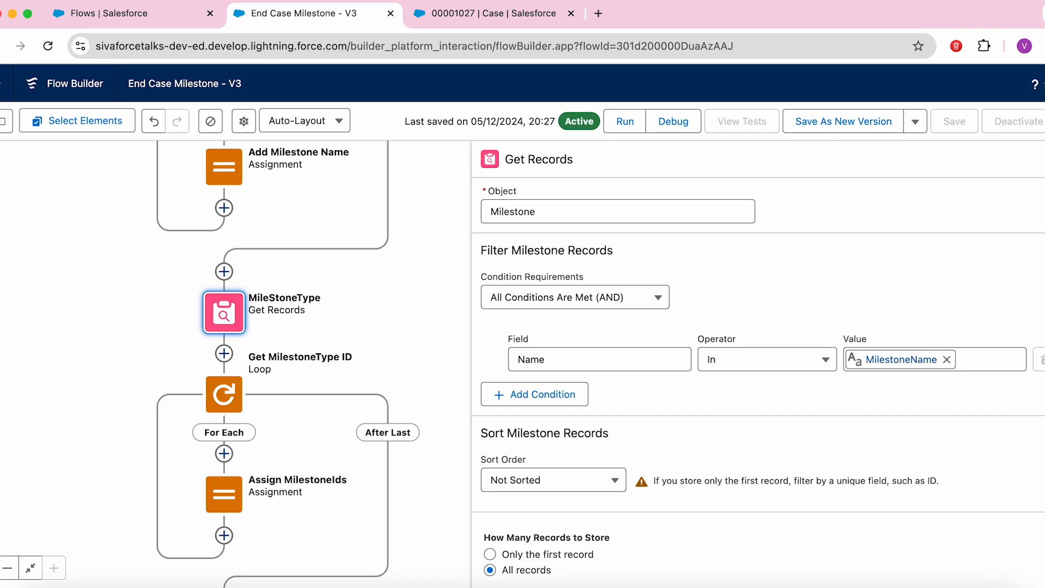
pyautogui.scroll(3, 757, 363)
pyautogui.click(1041, 159)
pyautogui.moveTo(659, 421); pyautogui.dragTo(746, 270)
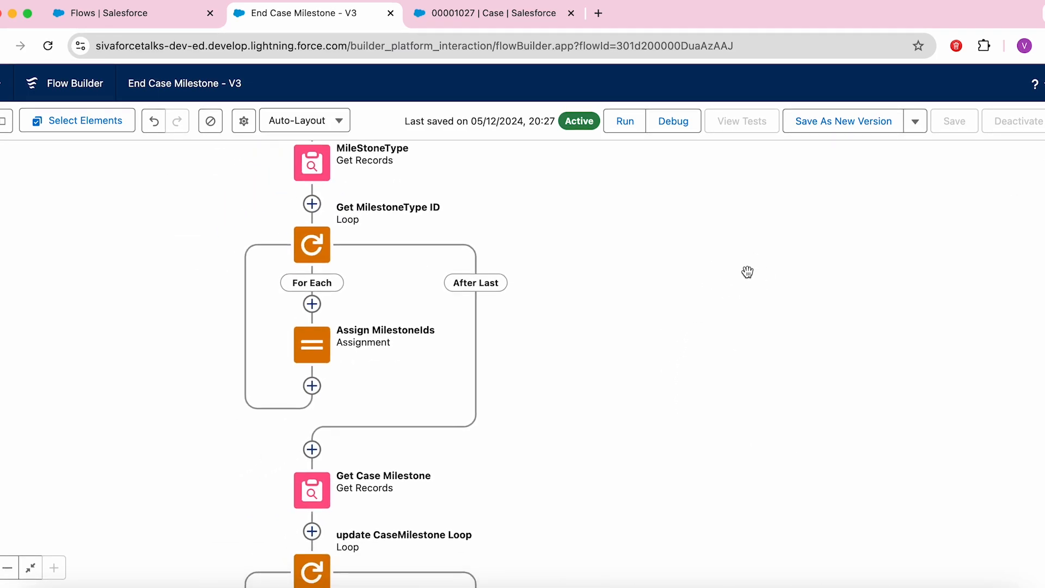
pyautogui.moveTo(585, 216); pyautogui.dragTo(588, 258)
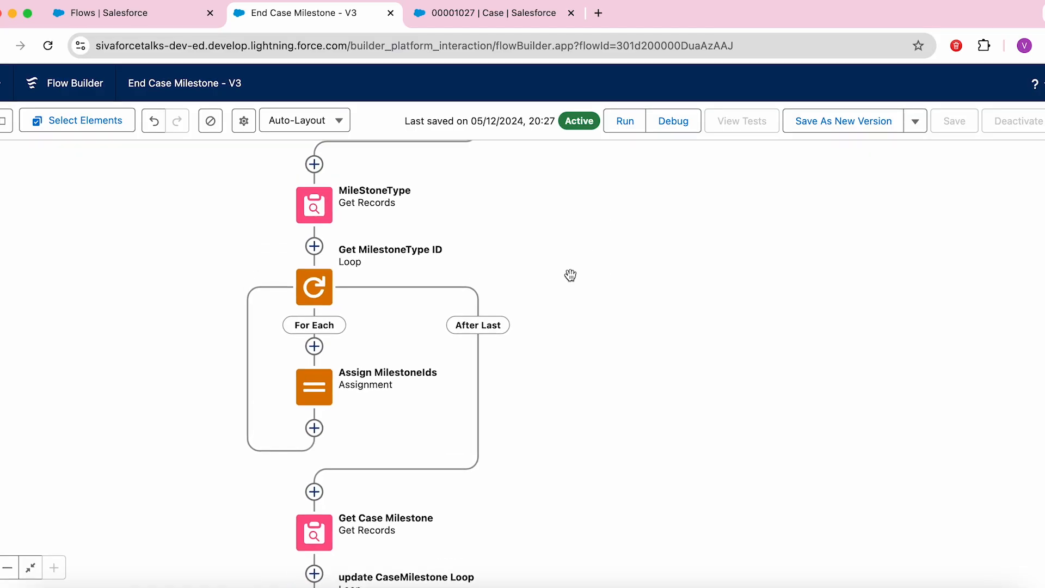
# Step: Inspect the Assign MilestoneIds assignment and pan to Get Case Milestone and its loop
pyautogui.click(318, 395)
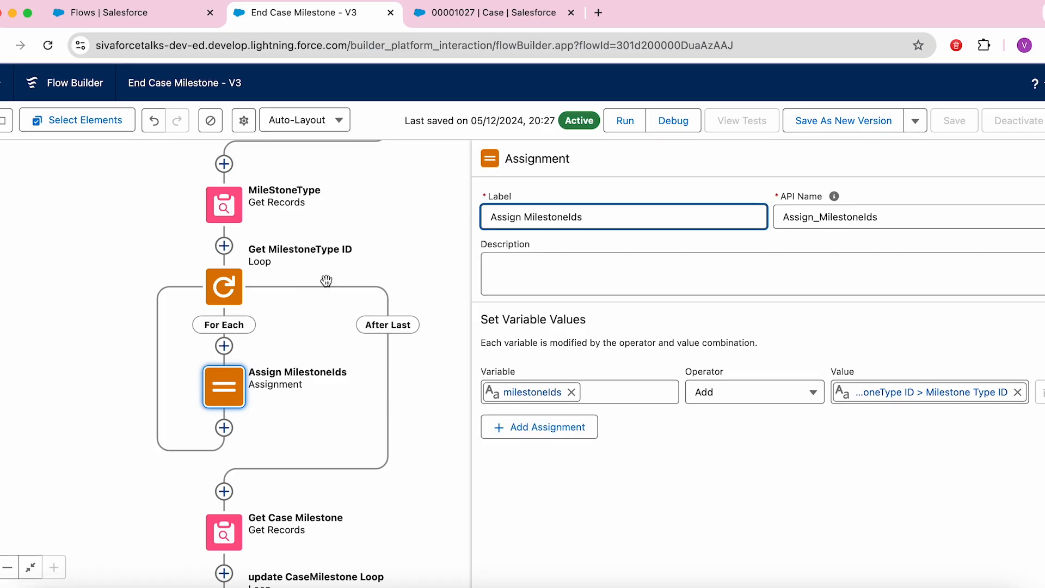
pyautogui.click(1043, 159)
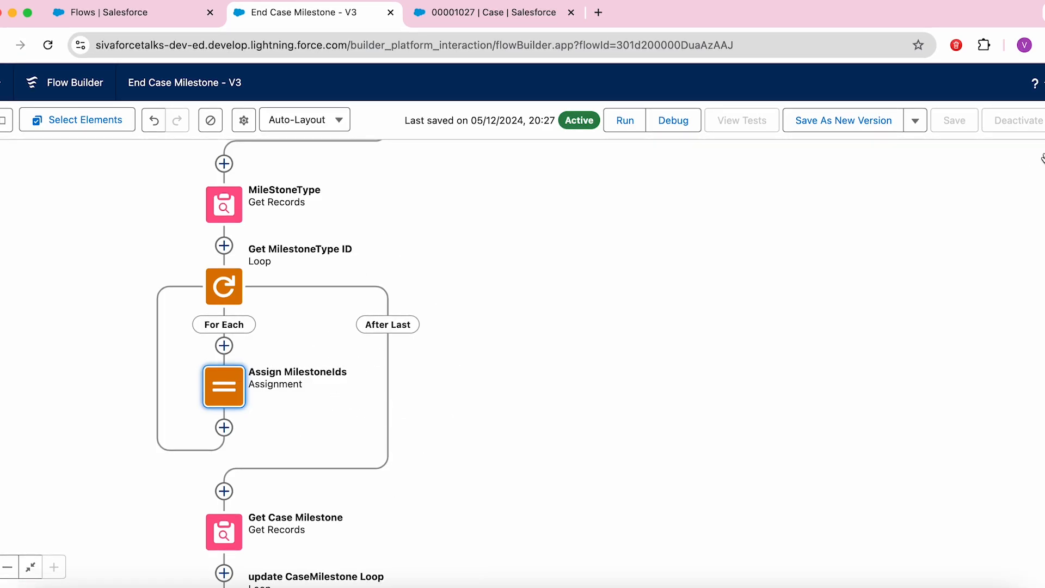
pyautogui.moveTo(787, 422); pyautogui.dragTo(958, 203)
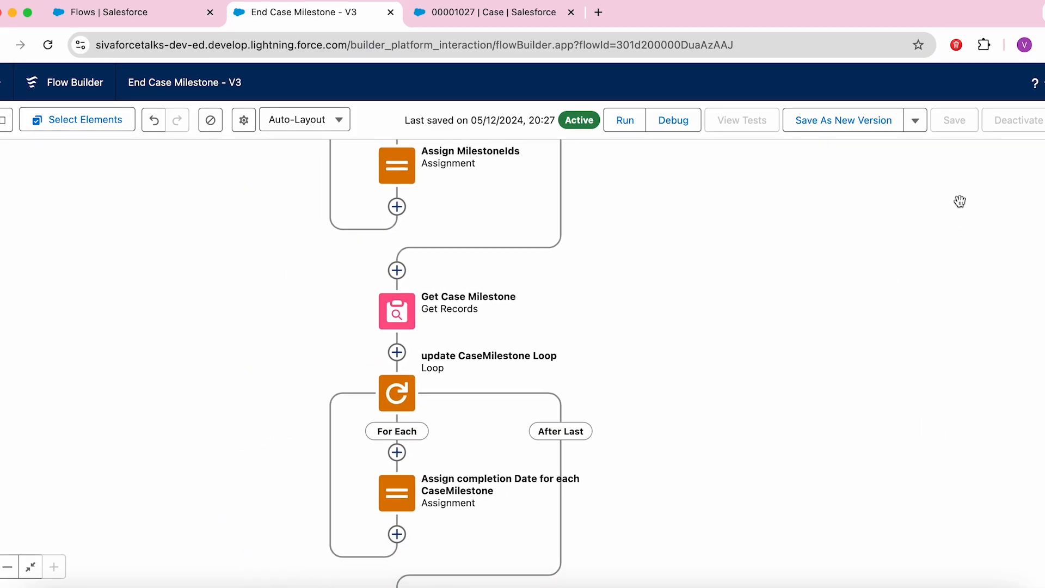
pyautogui.click(396, 311)
pyautogui.click(397, 485)
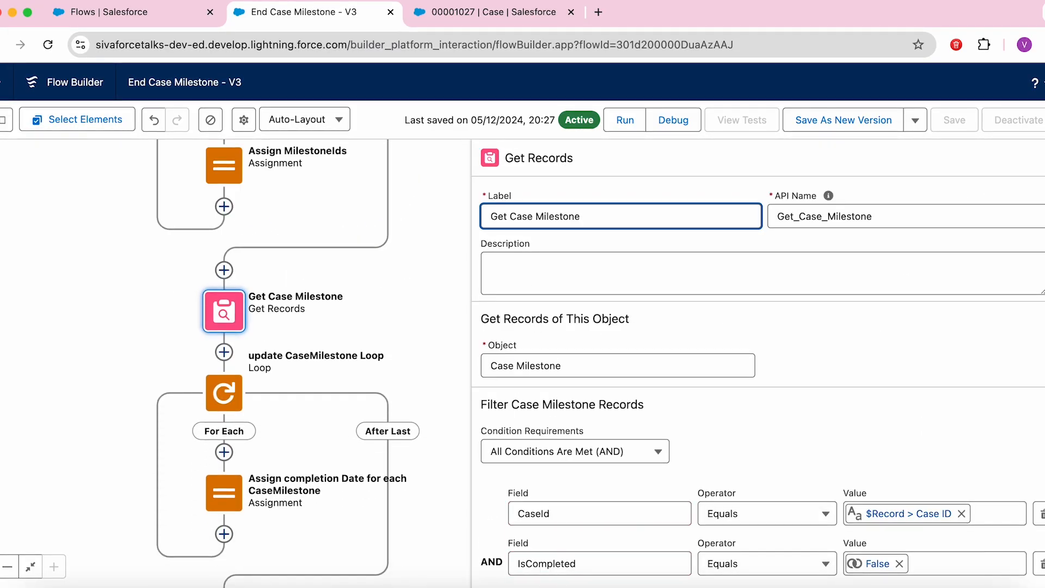
pyautogui.scroll(-4, 678, 329)
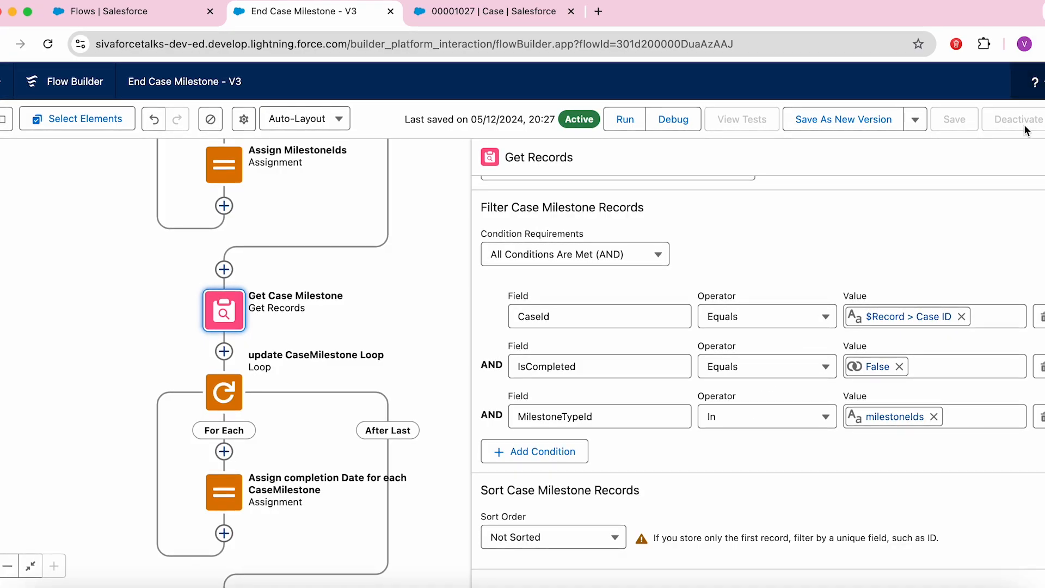
pyautogui.click(1044, 157)
pyautogui.moveTo(668, 428); pyautogui.dragTo(785, 312)
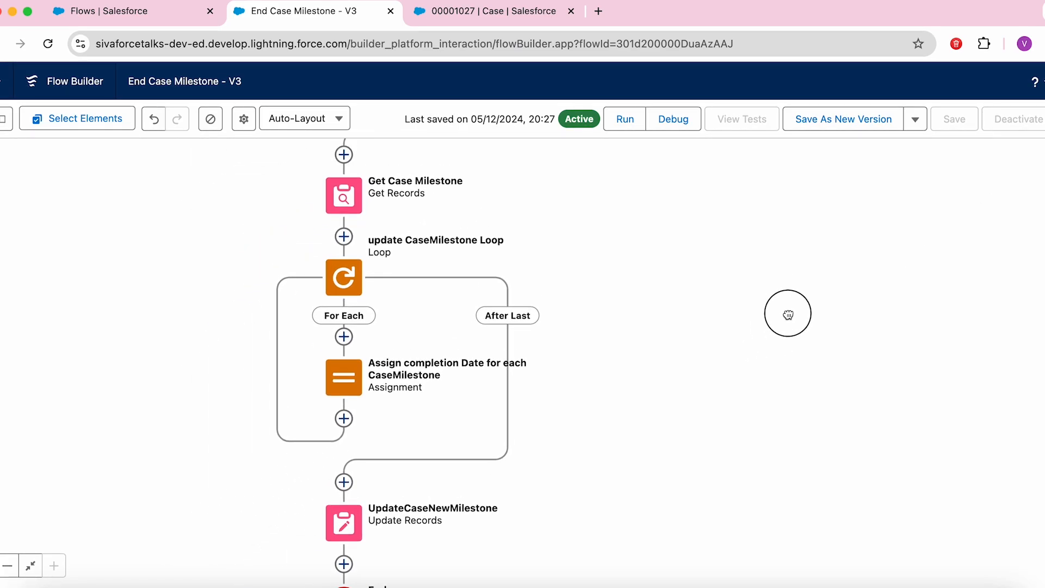
pyautogui.click(344, 379)
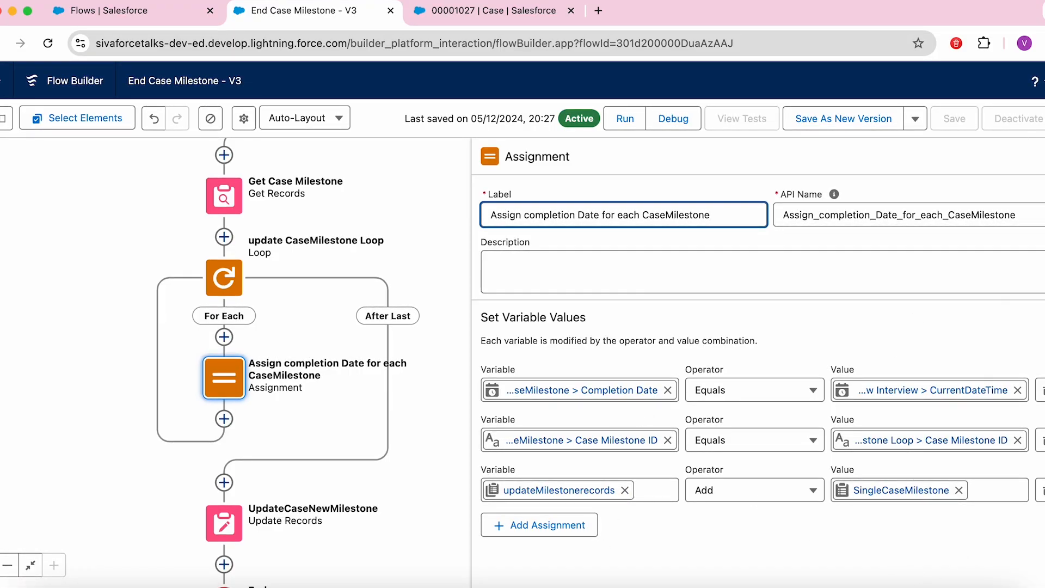
pyautogui.click(1044, 157)
pyautogui.moveTo(822, 370); pyautogui.dragTo(923, 165)
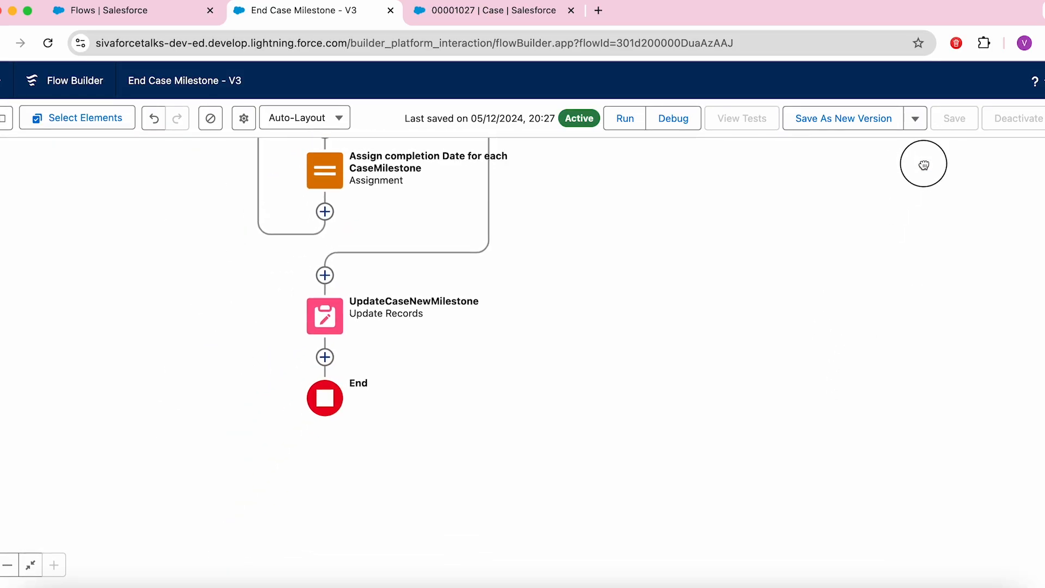
# Step: Inspect UpdateCaseNewMilestone, which updates updateMilestonerecords, and show the Toolbox's resources list
pyautogui.doubleClick(326, 320)
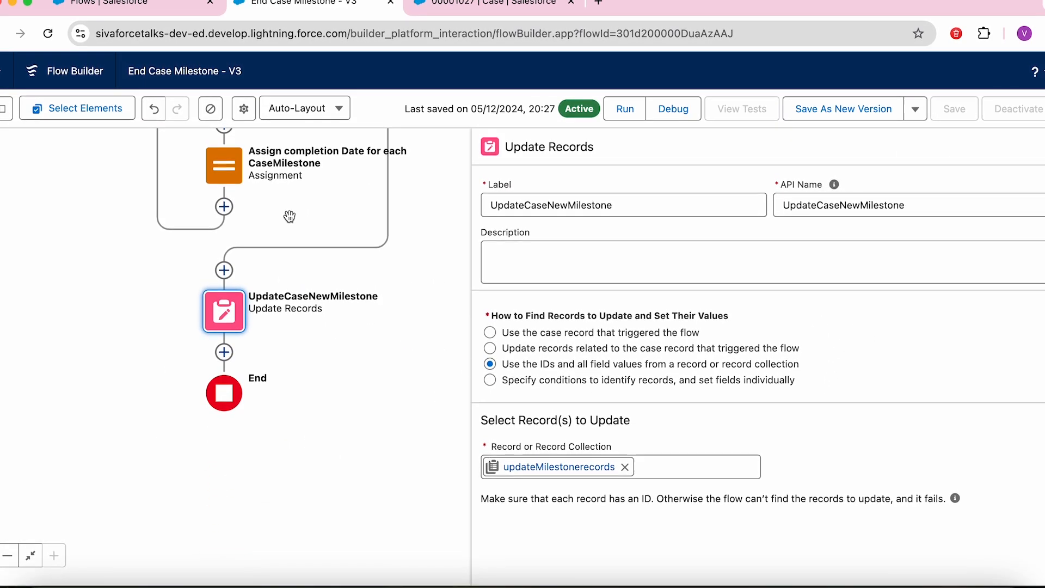
pyautogui.moveTo(305, 217); pyautogui.dragTo(325, 341)
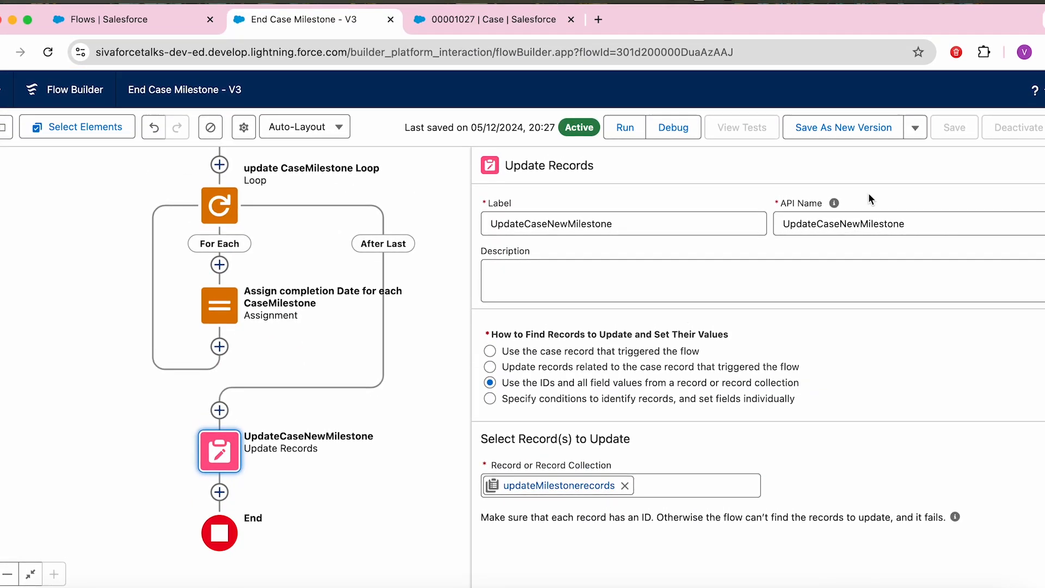
pyautogui.click(1042, 165)
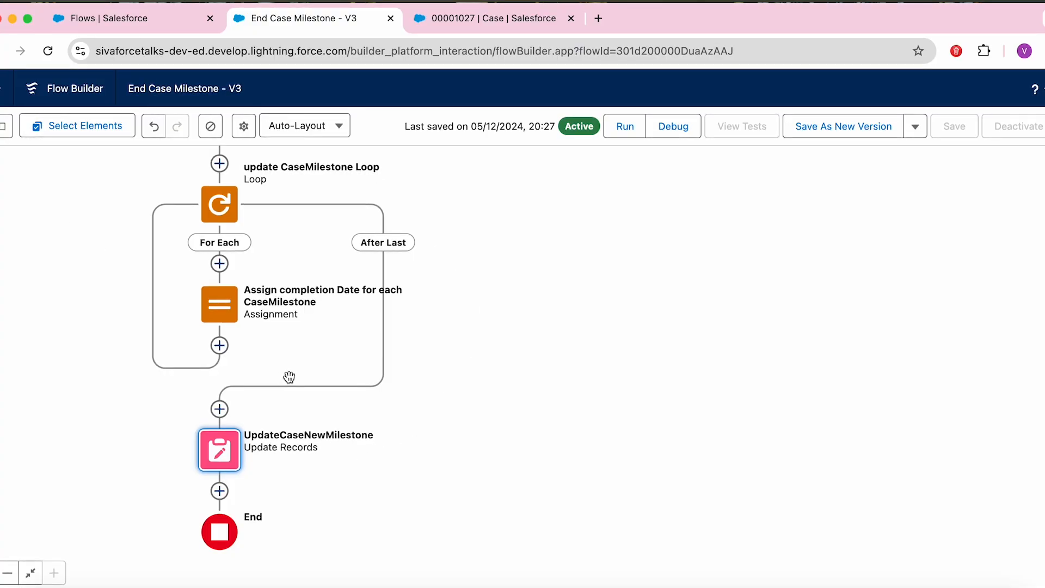
pyautogui.moveTo(509, 303); pyautogui.dragTo(556, 444)
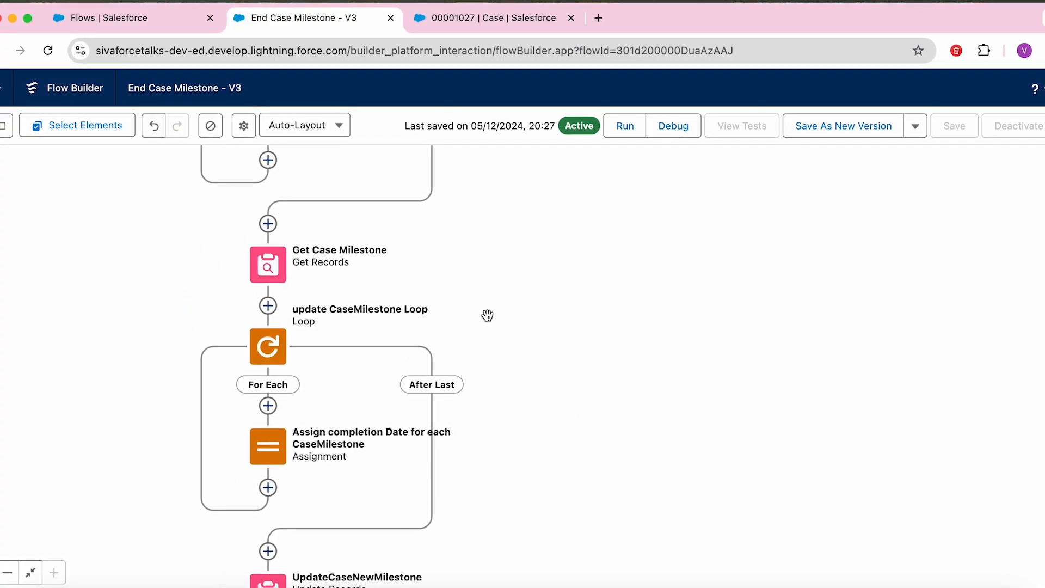
pyautogui.moveTo(488, 319); pyautogui.dragTo(273, 277)
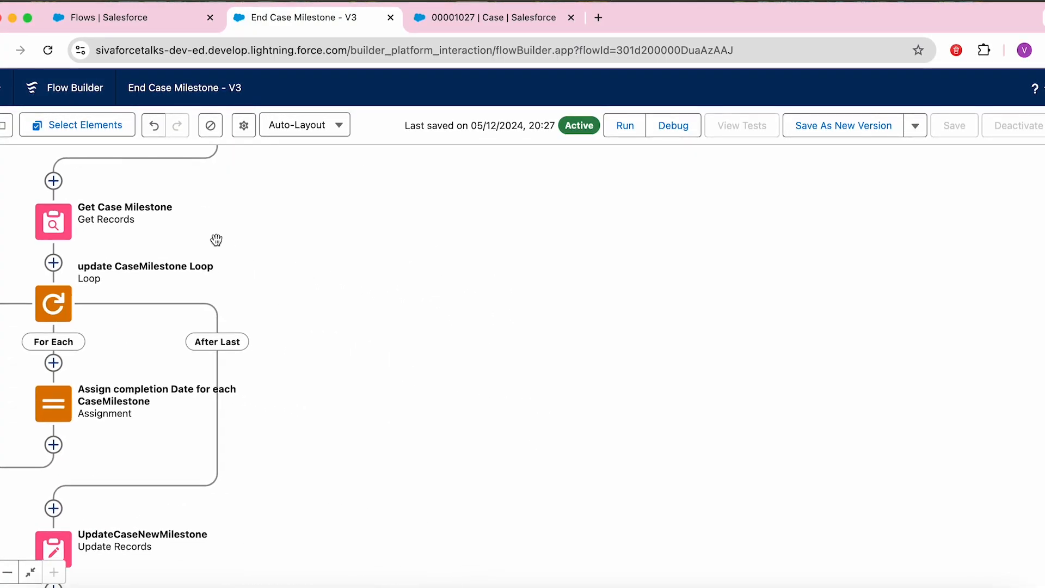
pyautogui.moveTo(354, 303); pyautogui.dragTo(547, 320)
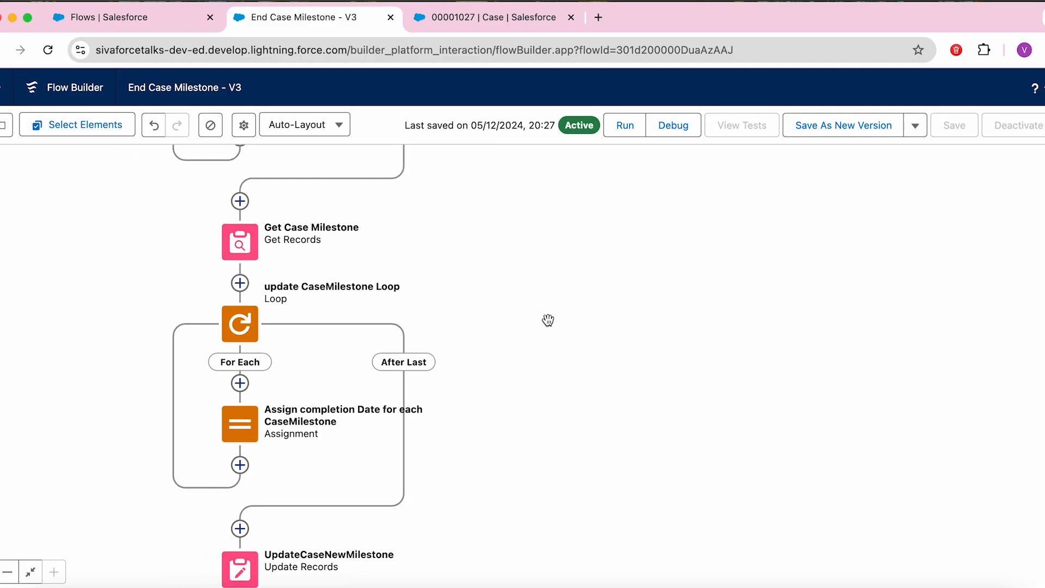
pyautogui.click(7, 123)
# Step: Scroll through the Toolbox's variables and elements, then close it and go to the Setup Flows list
pyautogui.moveTo(215, 243); pyautogui.dragTo(217, 277)
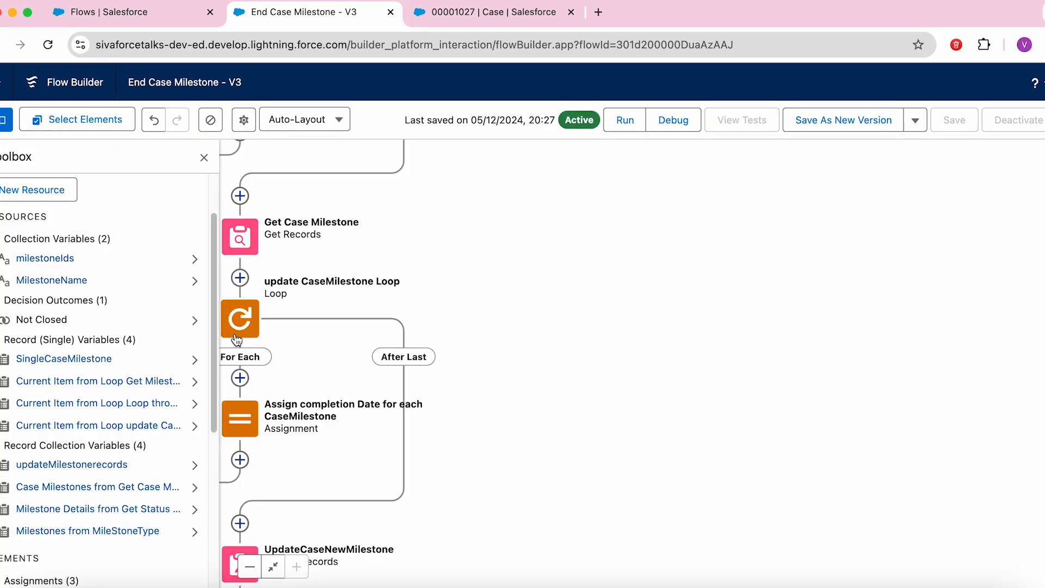
pyautogui.moveTo(220, 441); pyautogui.dragTo(223, 511)
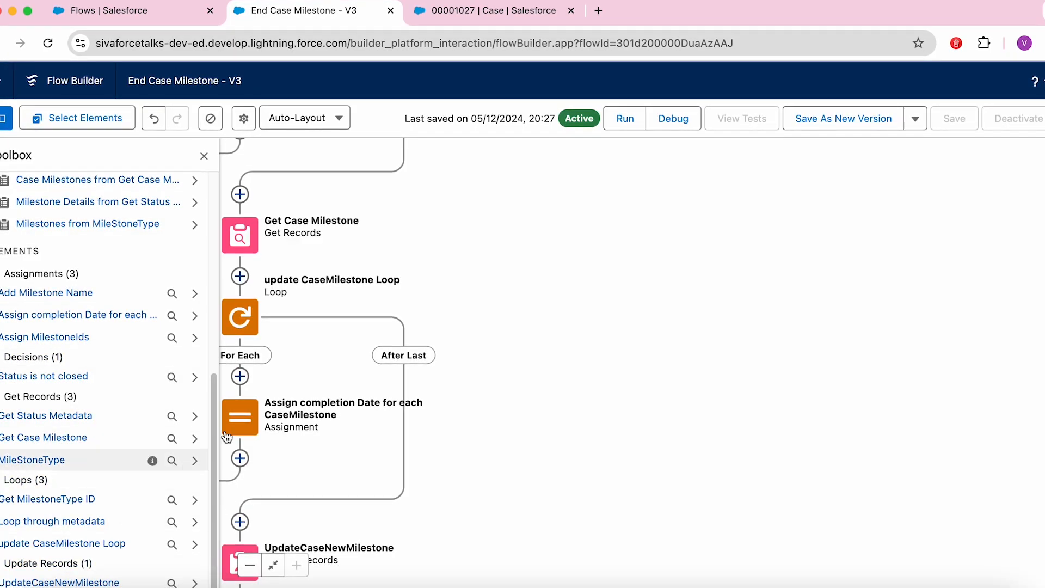
pyautogui.moveTo(207, 385); pyautogui.dragTo(187, 190)
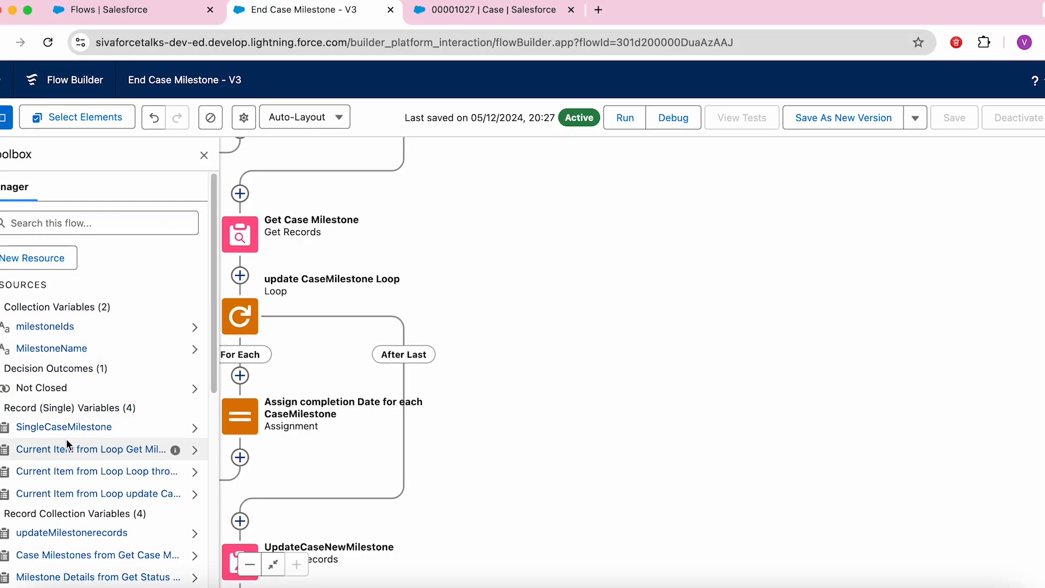
pyautogui.click(206, 156)
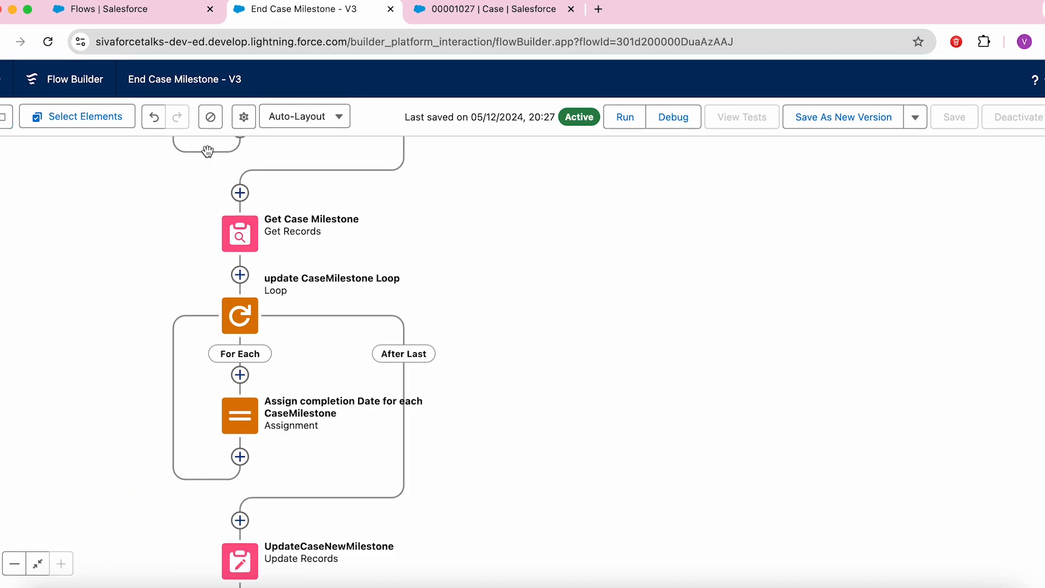
pyautogui.click(105, 11)
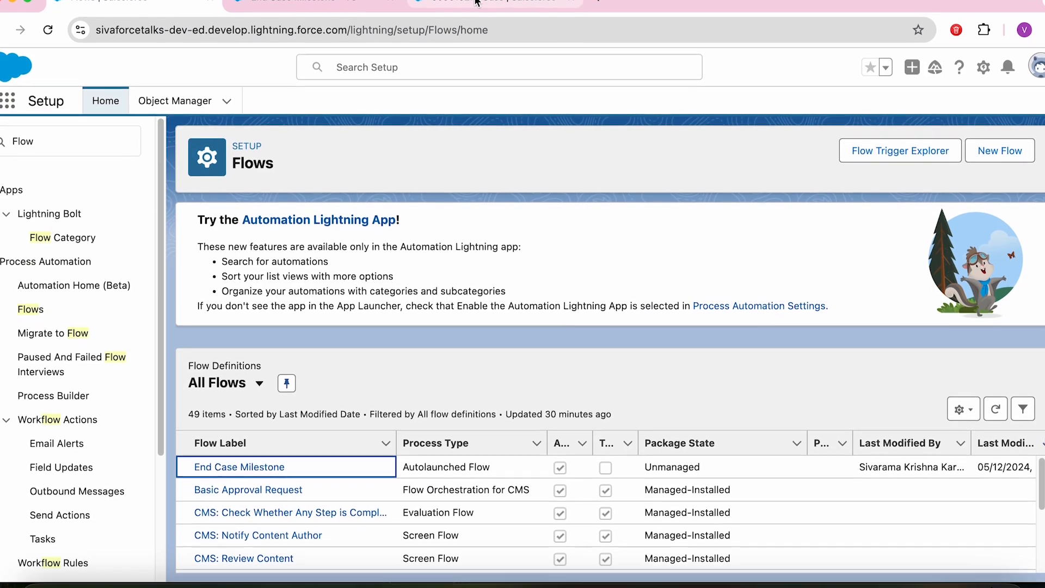
# Step: Discard the unsaved edit on the Test Individual case and start a new Individual Case
pyautogui.click(475, 10)
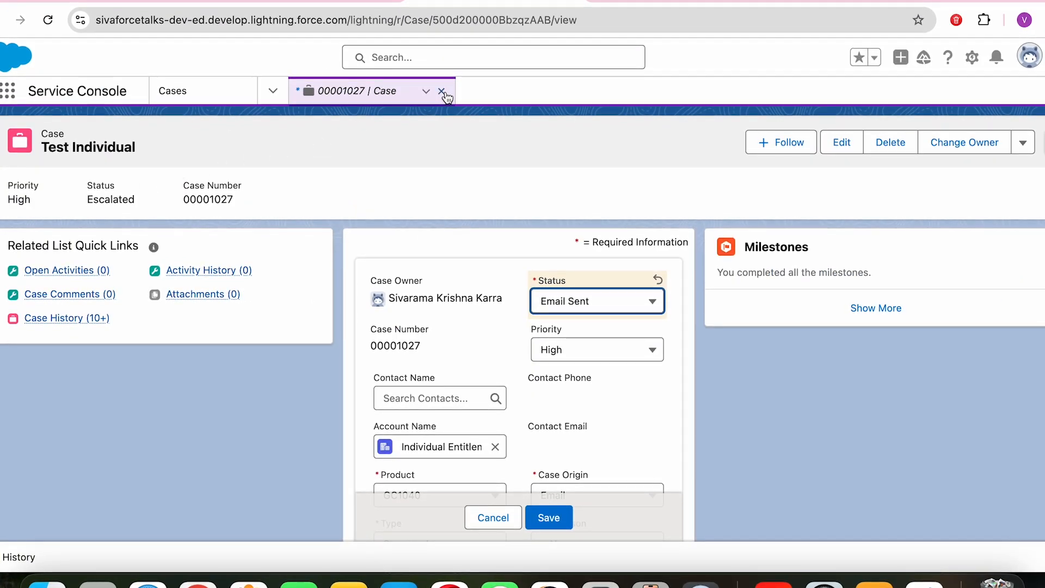
pyautogui.click(492, 520)
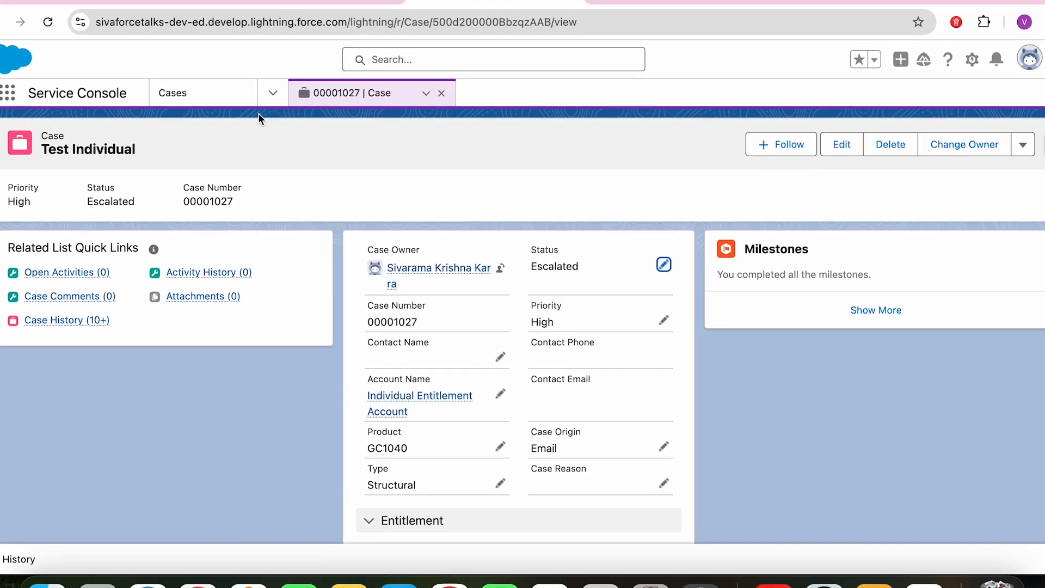
pyautogui.click(172, 90)
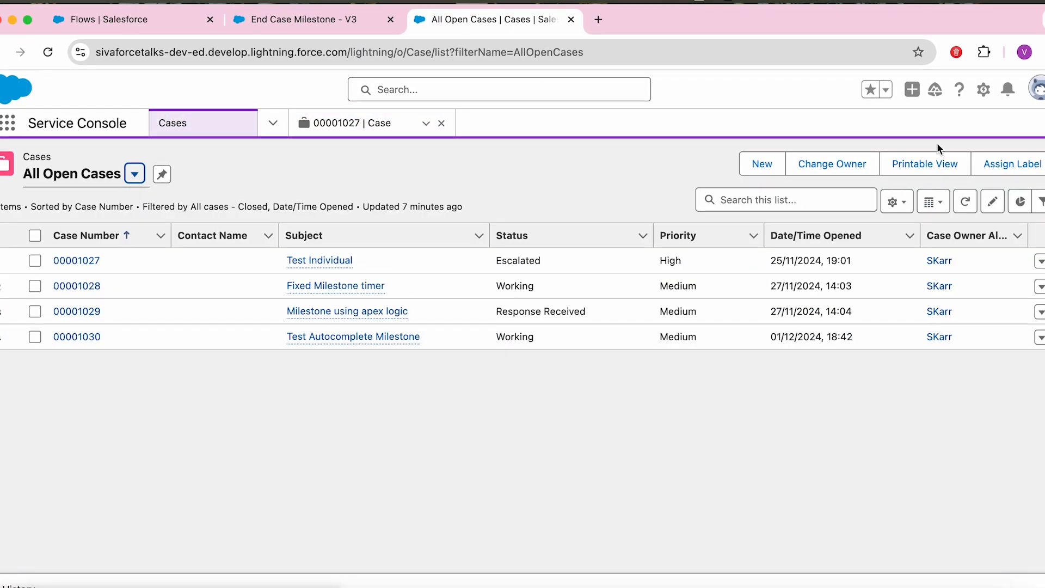
pyautogui.click(761, 163)
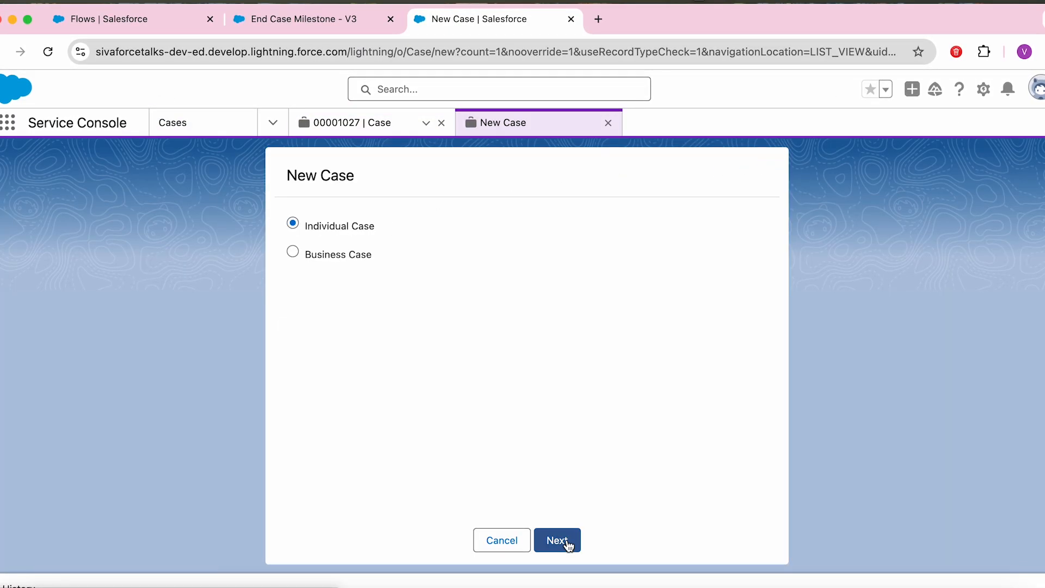
pyautogui.click(566, 541)
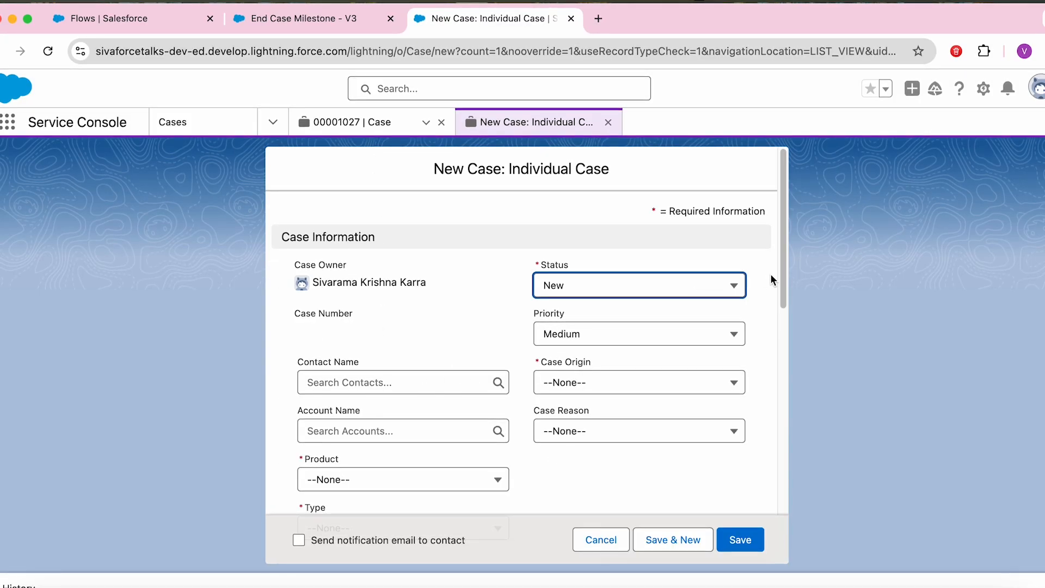
# Step: Set Case Origin to Email and Account Name to Individual Entitlement Account
pyautogui.moveTo(781, 279); pyautogui.dragTo(782, 337)
pyautogui.click(582, 246)
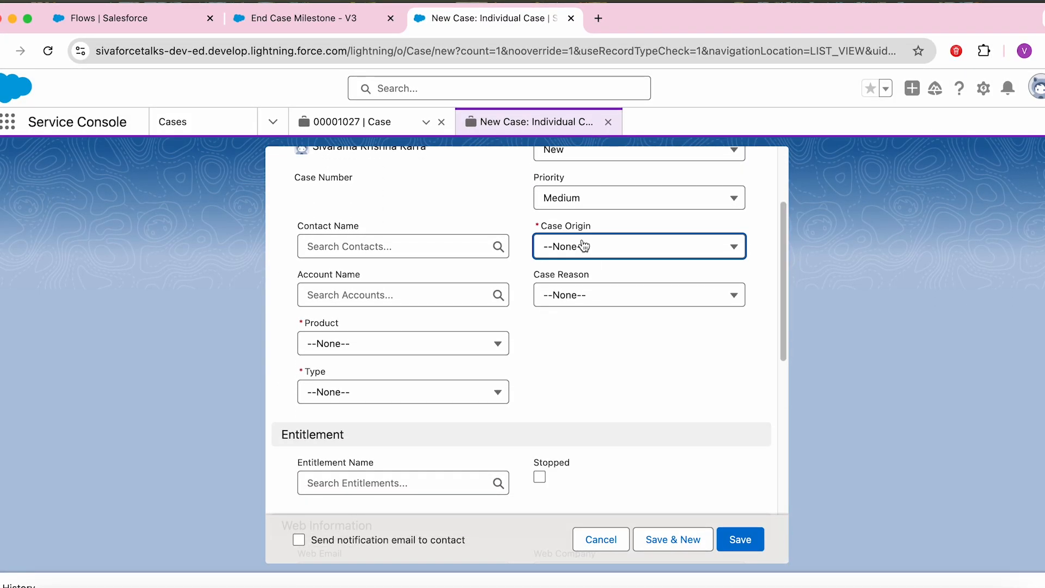
pyautogui.click(594, 333)
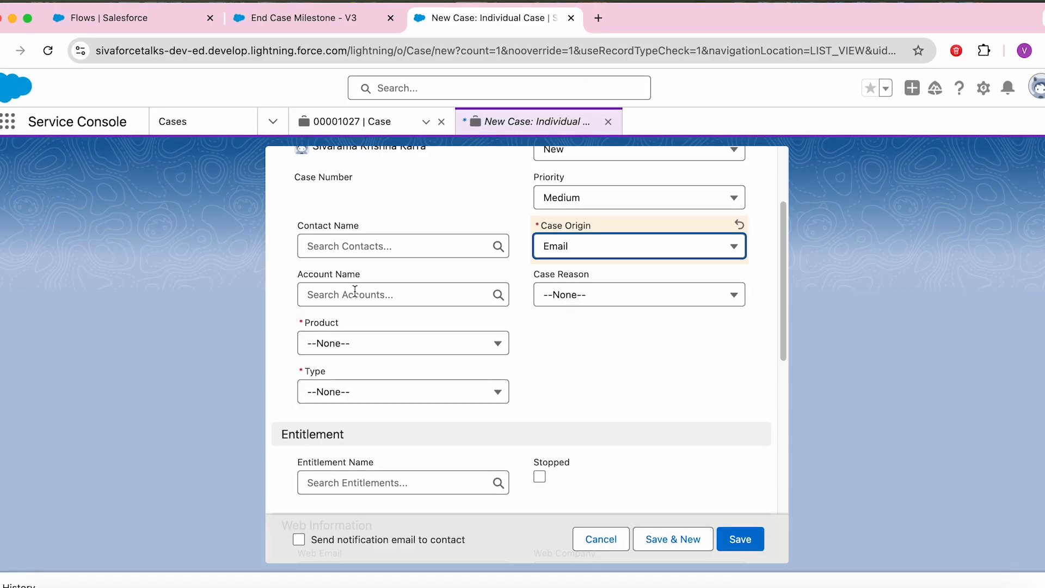
pyautogui.click(355, 298)
pyautogui.click(375, 373)
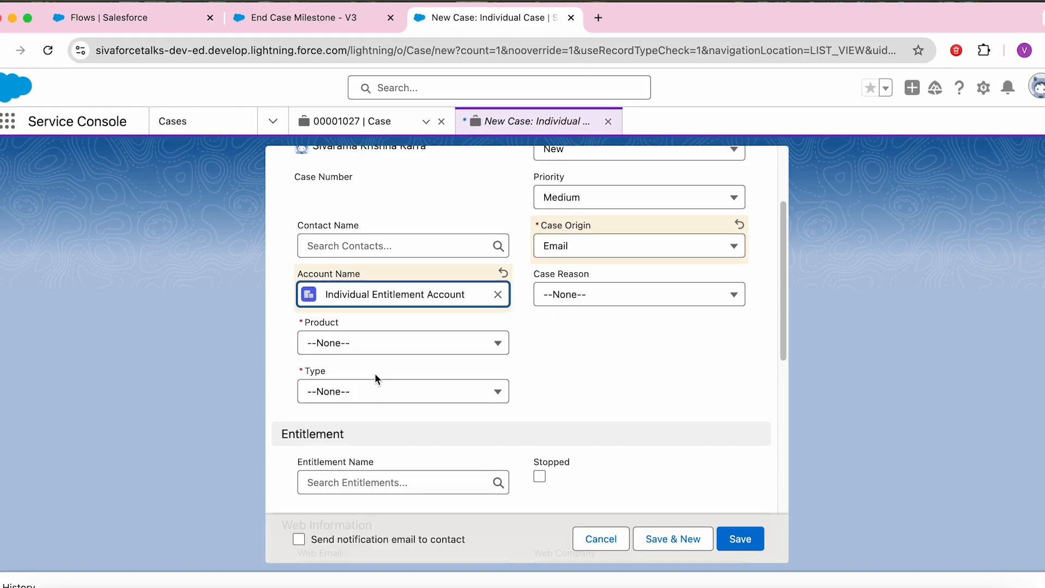
# Step: Set product GC1040 and type Electrical, and attach the Individual Entitlement
pyautogui.click(426, 341)
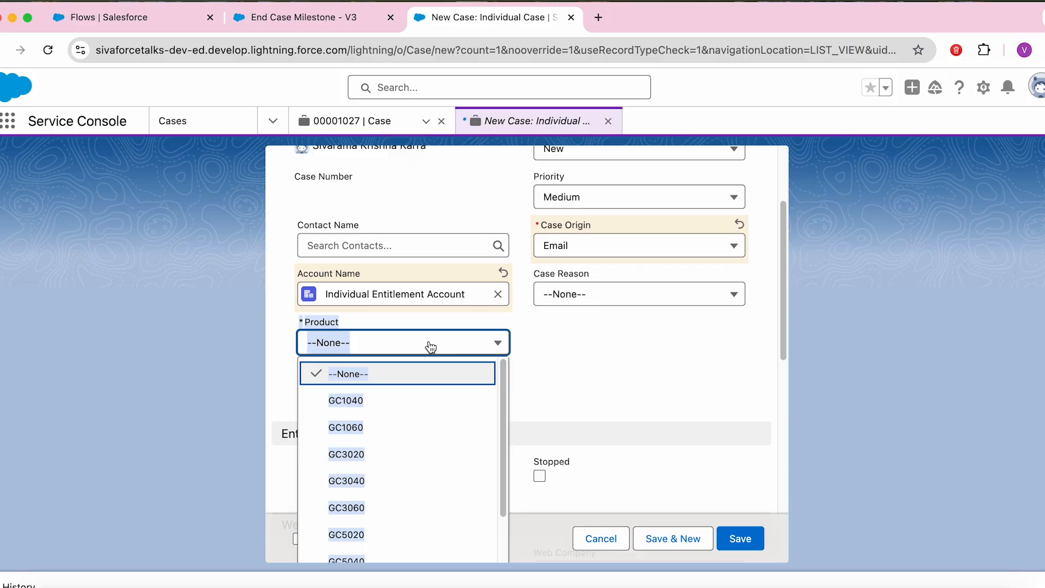
pyautogui.click(397, 404)
pyautogui.click(396, 402)
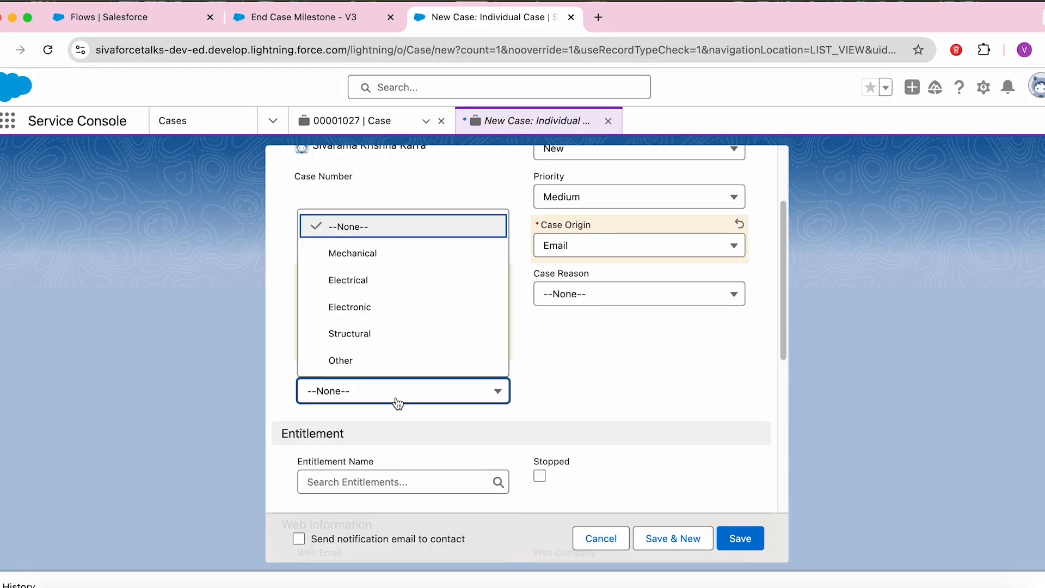
pyautogui.click(385, 282)
pyautogui.moveTo(785, 313); pyautogui.dragTo(793, 409)
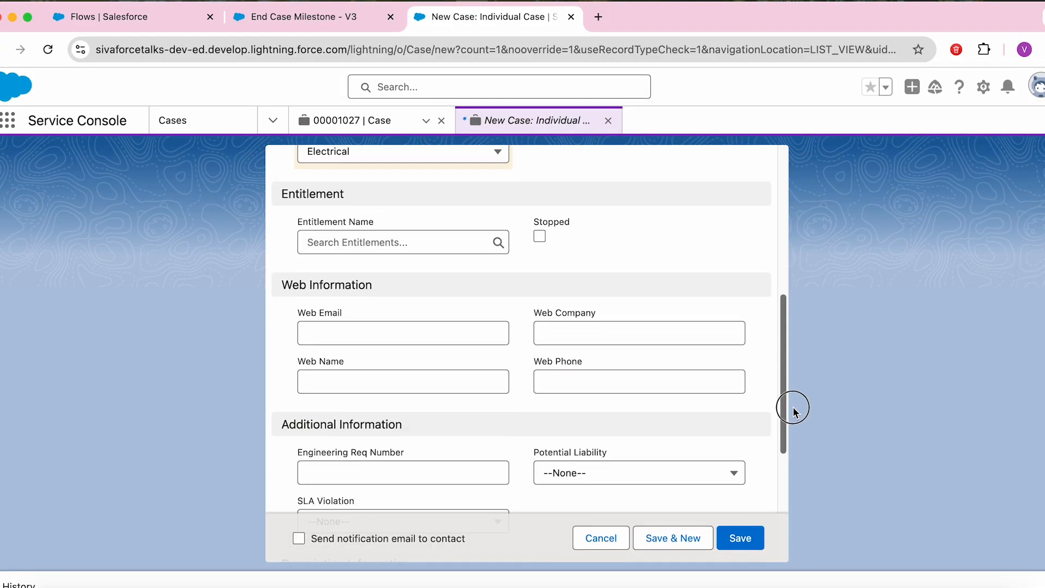
pyautogui.click(386, 246)
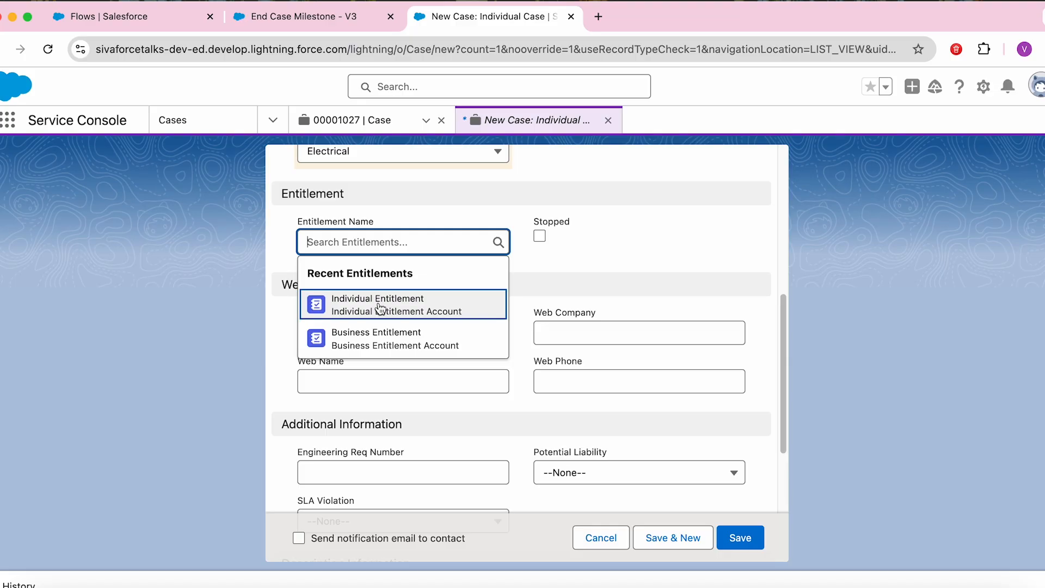
pyautogui.click(379, 308)
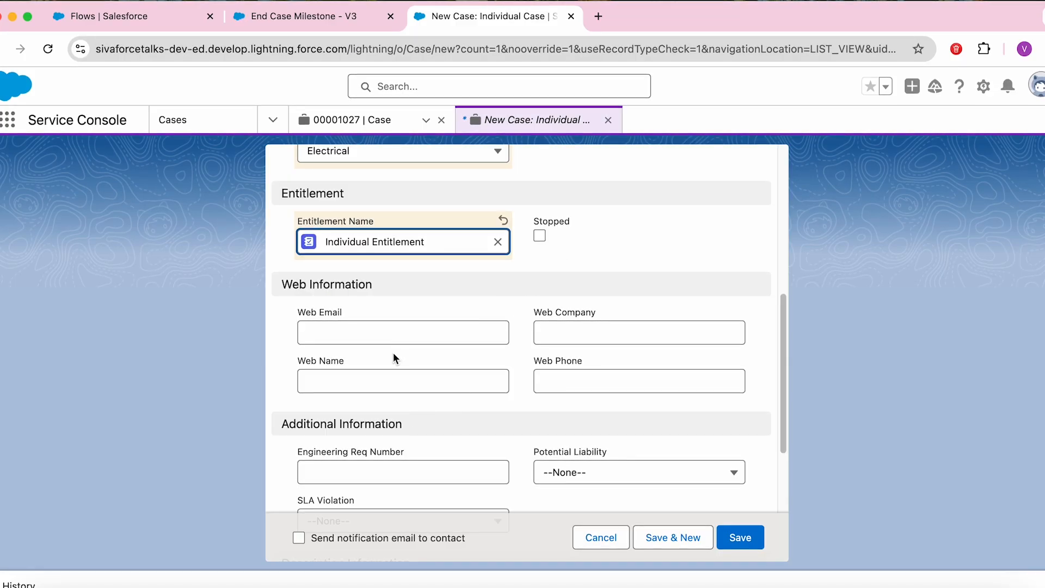
pyautogui.moveTo(785, 347); pyautogui.dragTo(786, 435)
# Step: Enter 'Auto complete Milestone' as both subject and description, then save the case
pyautogui.click(379, 381)
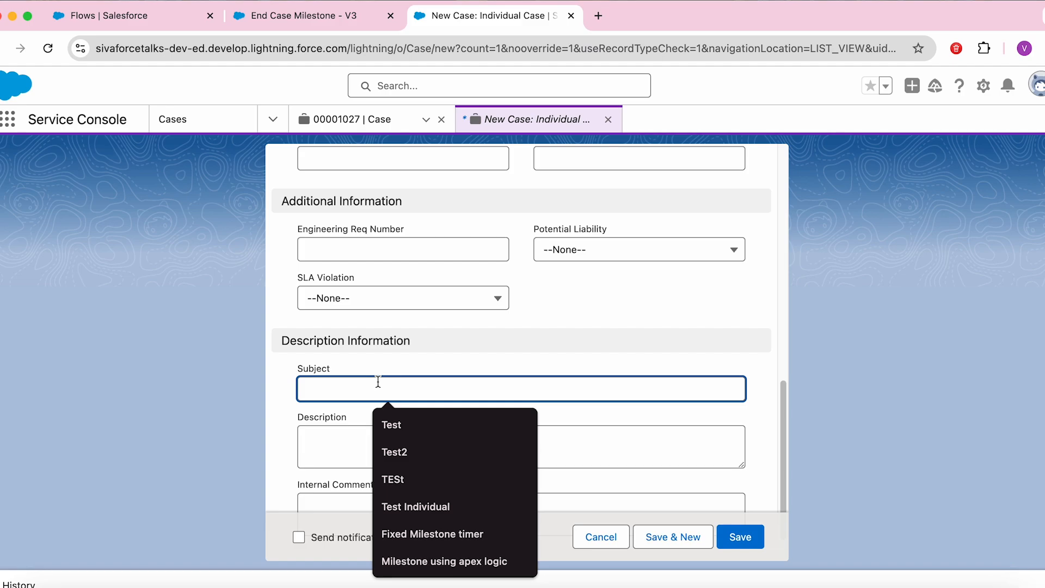
pyautogui.write('Auto complete Milesto')
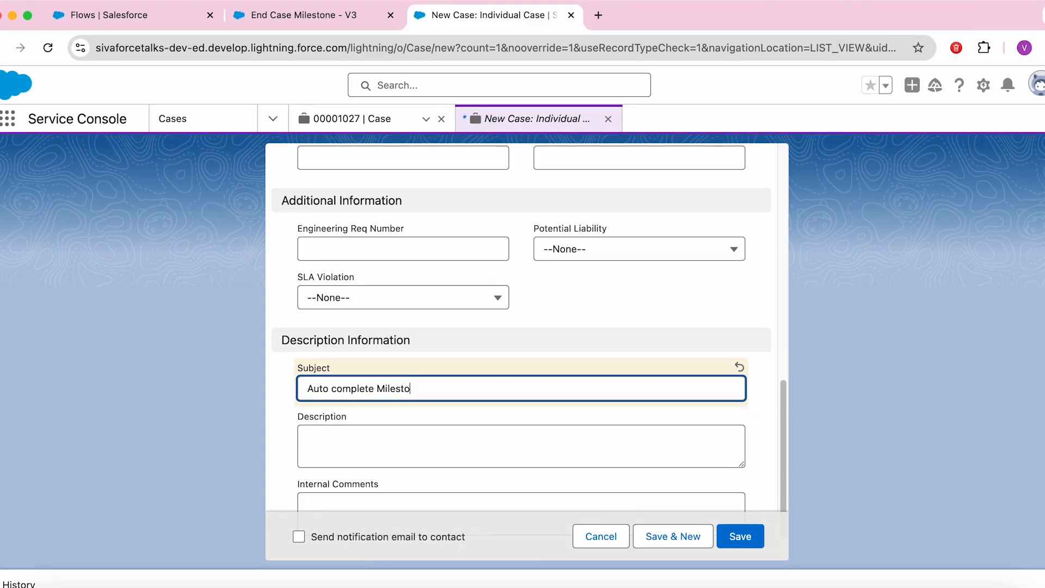
pyautogui.write('ne')
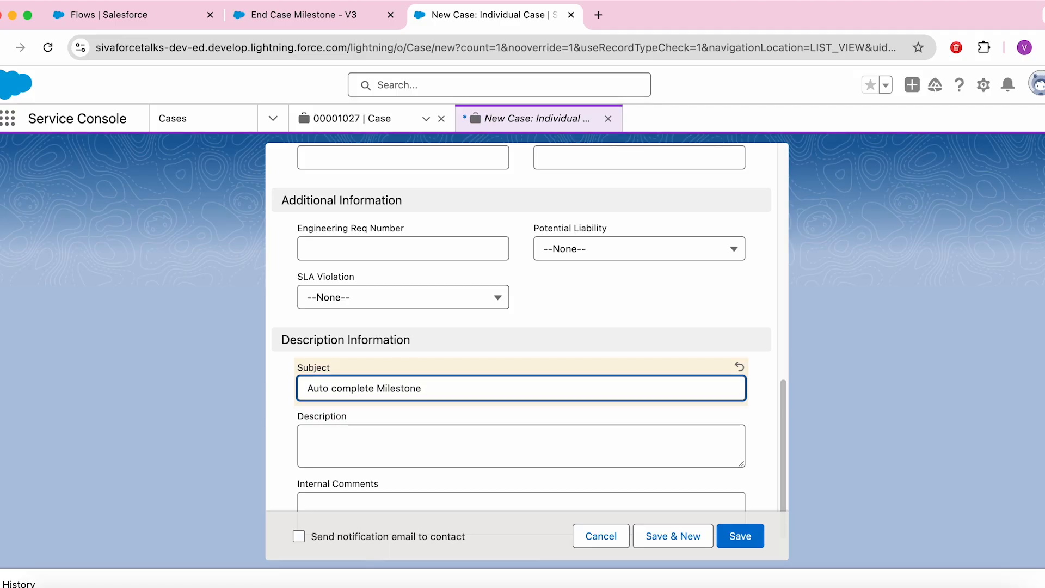
pyautogui.press('super+a')
pyautogui.press('super+c')
pyautogui.press('Tab')
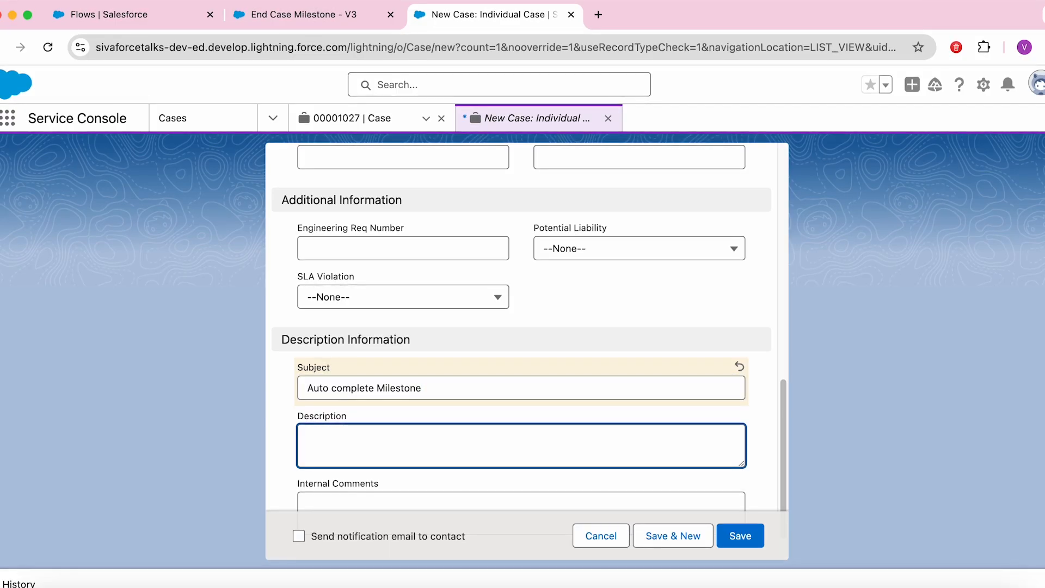
pyautogui.press('super+v')
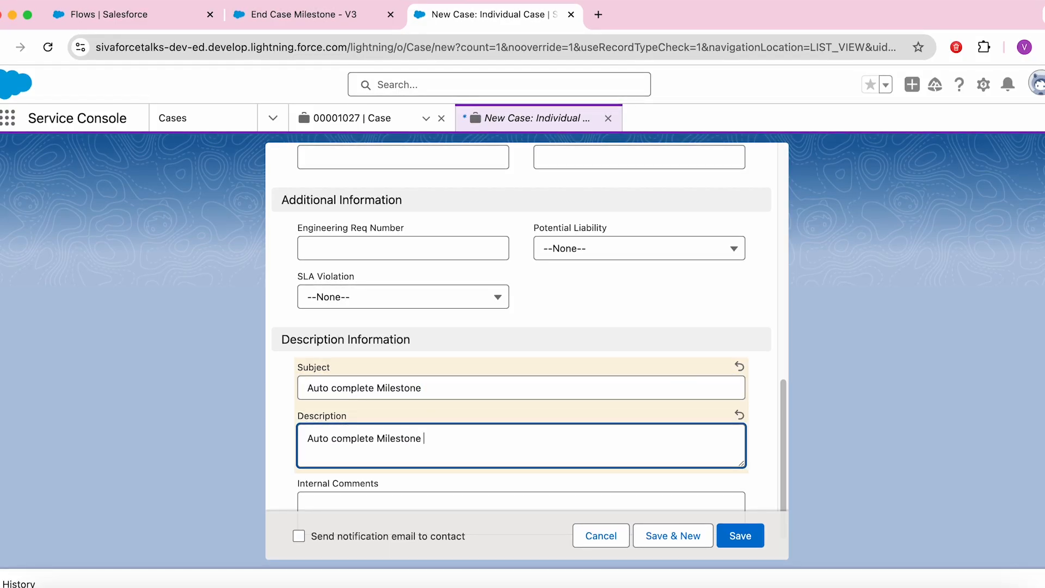
pyautogui.click(757, 546)
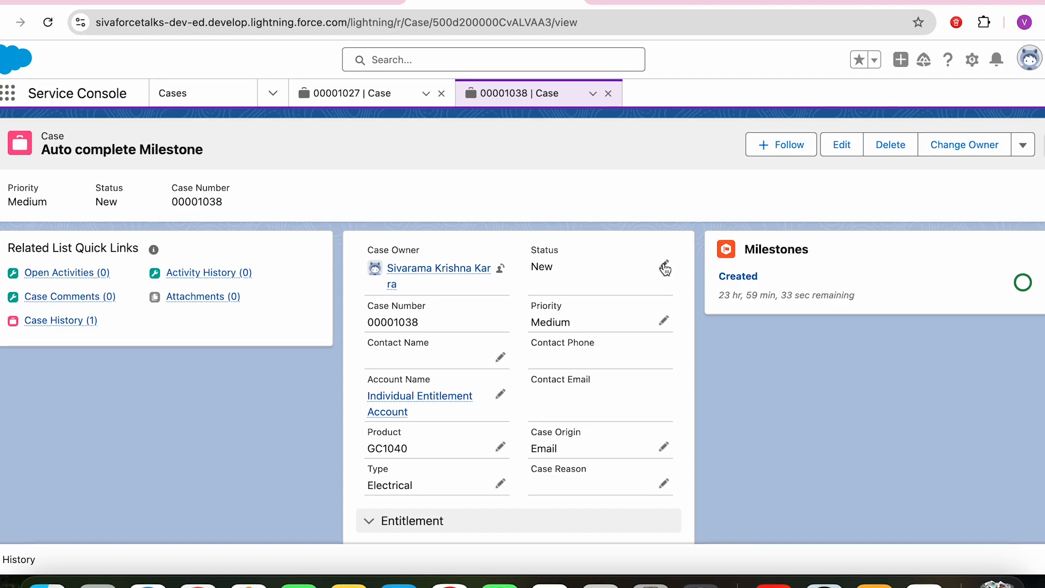
# Step: Change the case status to Working and save it
pyautogui.click(663, 265)
pyautogui.click(577, 303)
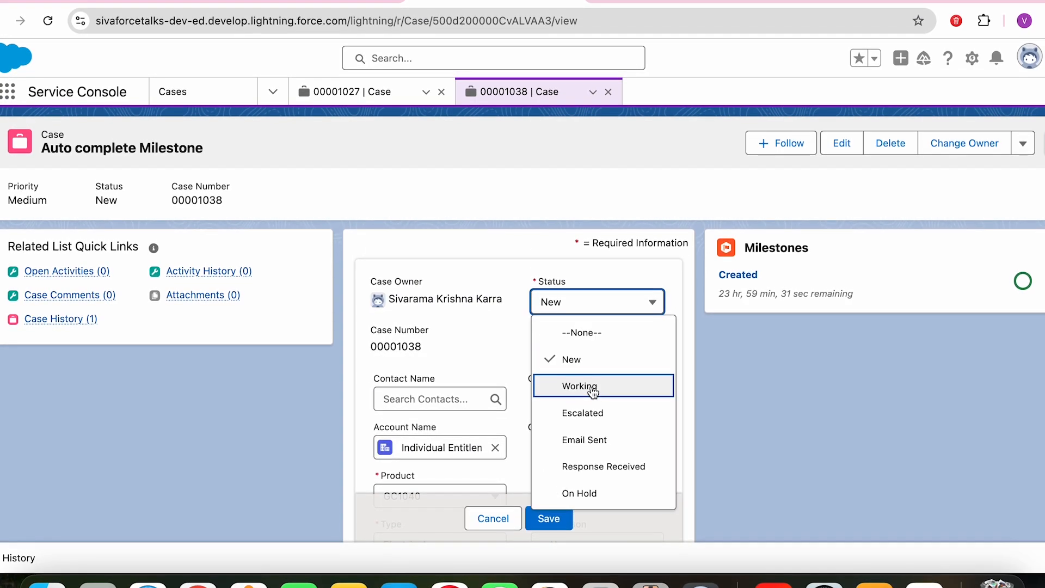
pyautogui.click(580, 384)
pyautogui.click(554, 517)
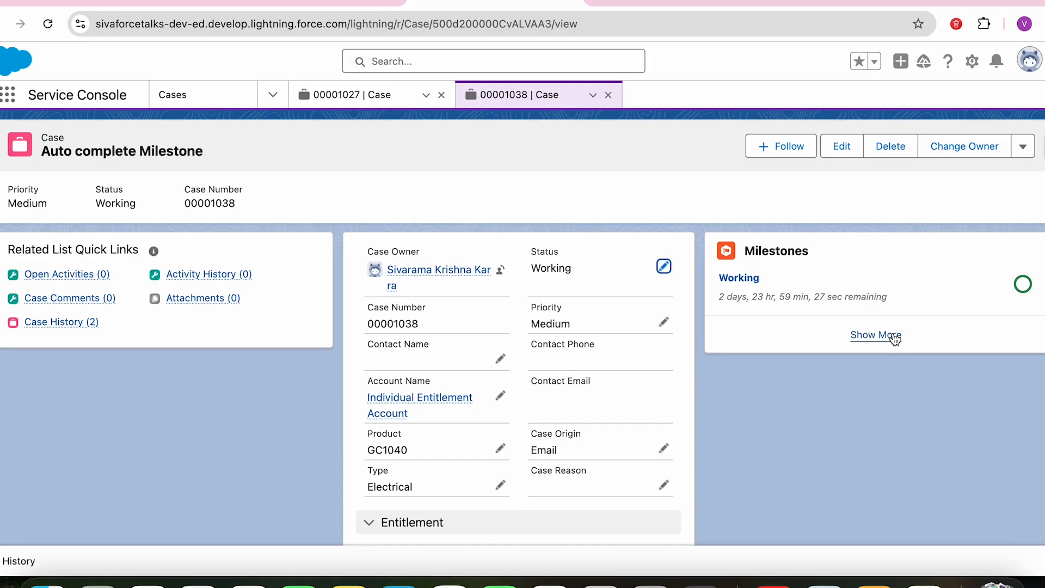
# Step: Confirm the Created milestone shows completed with its completion date
pyautogui.click(875, 335)
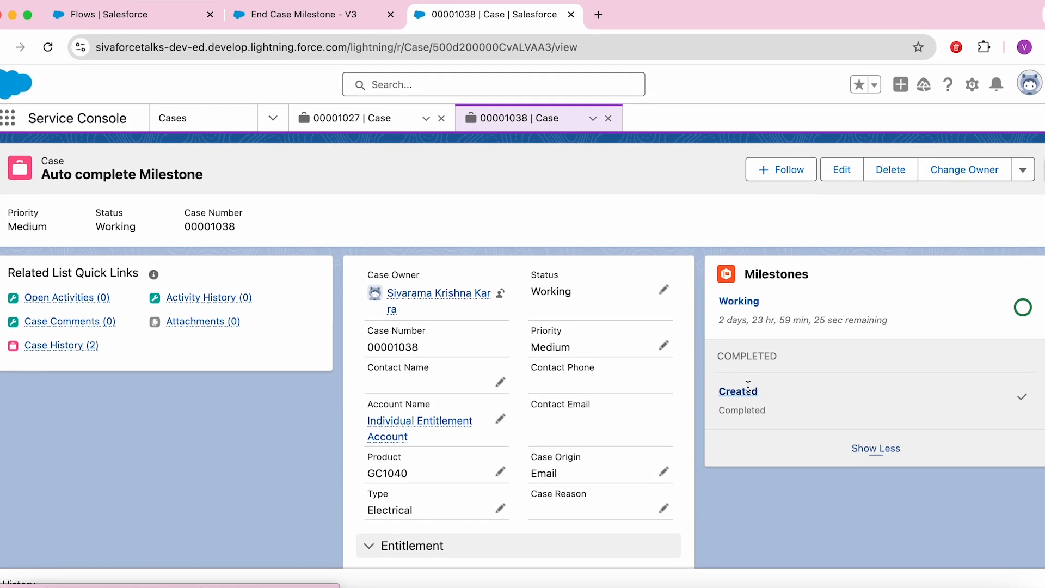
pyautogui.click(738, 363)
pyautogui.moveTo(163, 453); pyautogui.dragTo(38, 434)
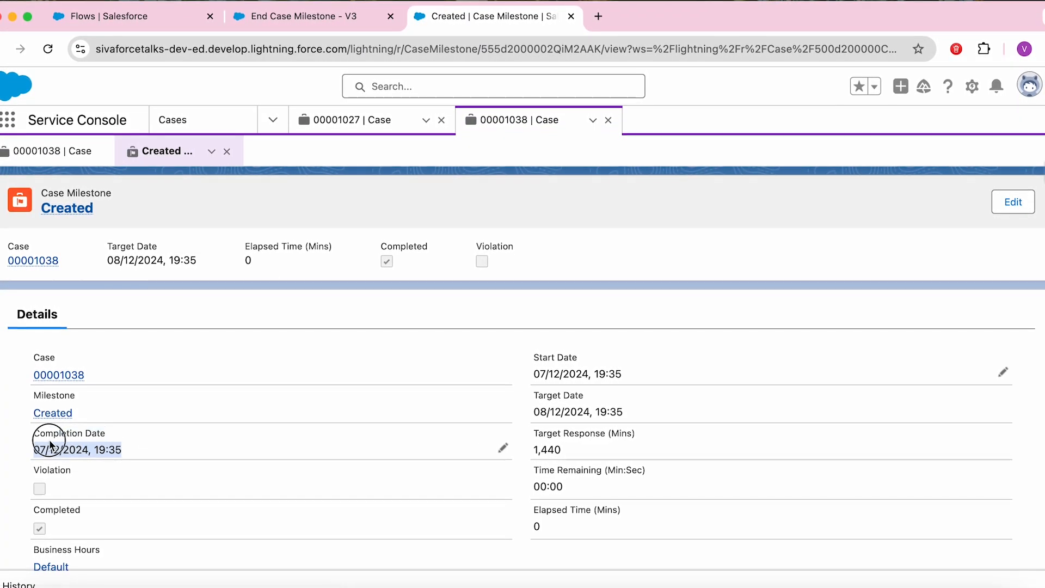
pyautogui.click(227, 149)
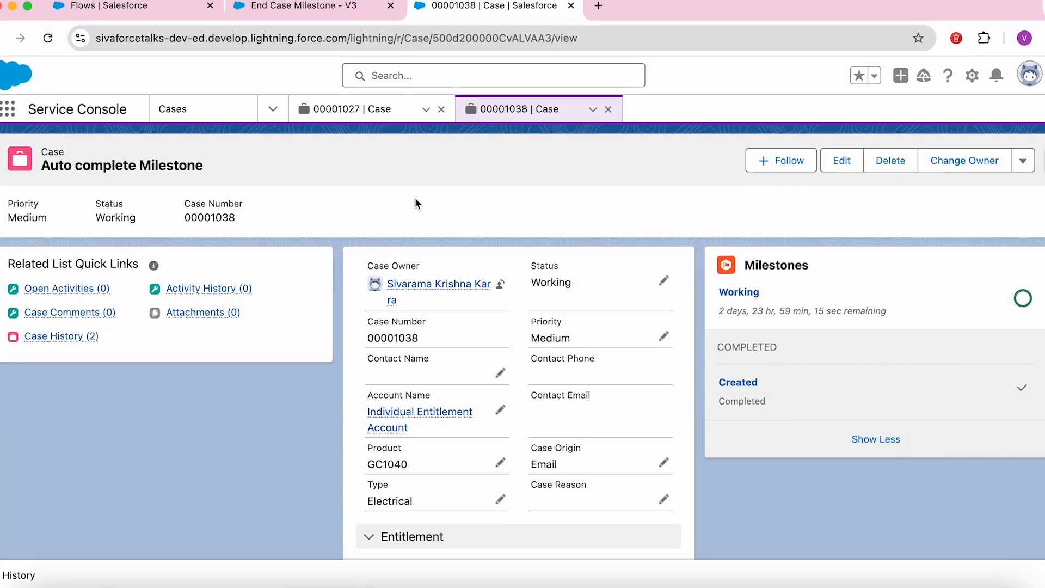
pyautogui.press('super+grave')
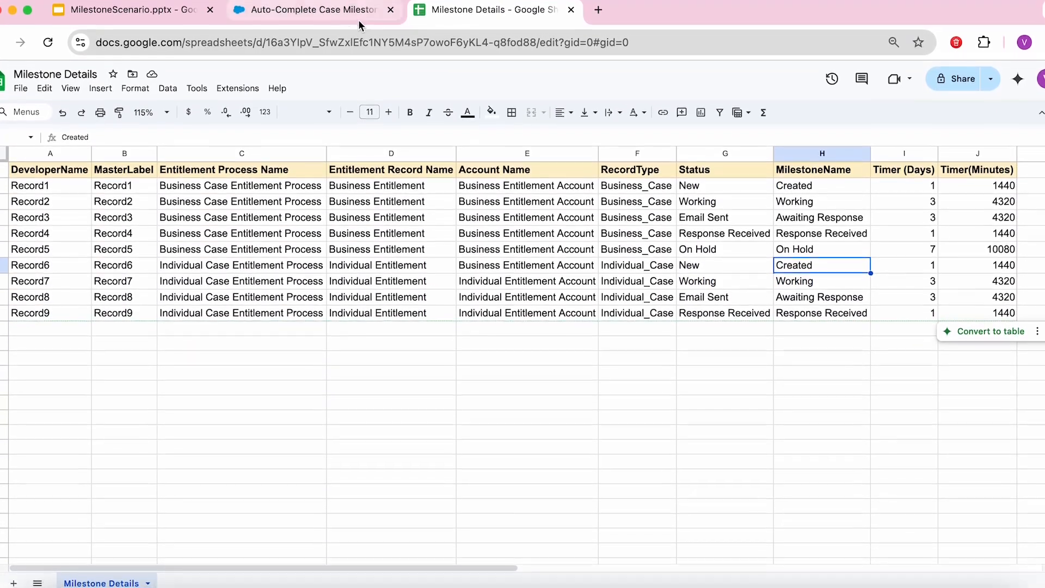
# Step: Read the Auto-Complete Case Milestones article's code, then show the MilestoneScenario Steps slide
pyautogui.click(359, 15)
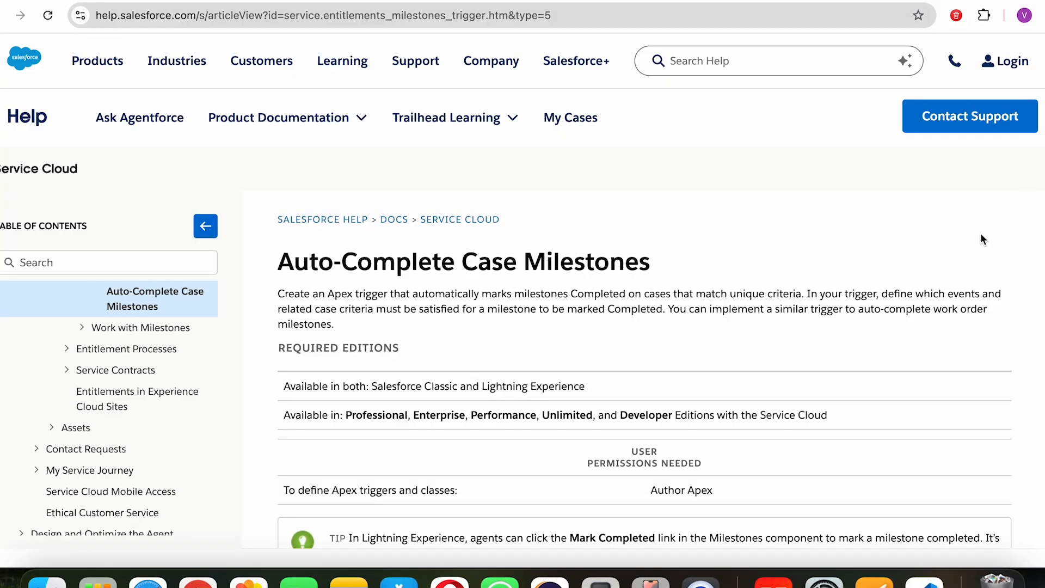
pyautogui.scroll(-7, 1031, 352)
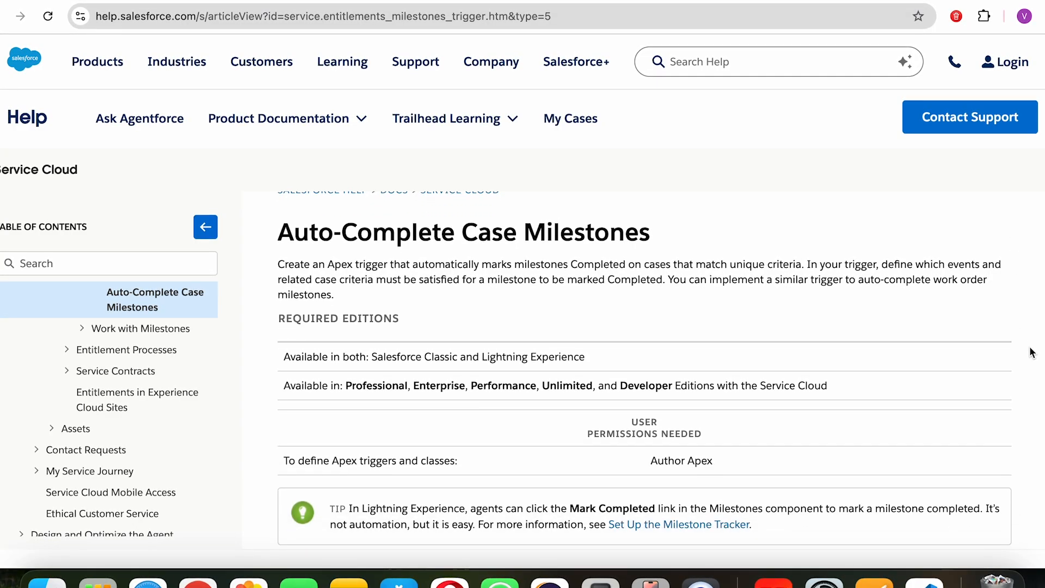
pyautogui.scroll(-3, 1032, 384)
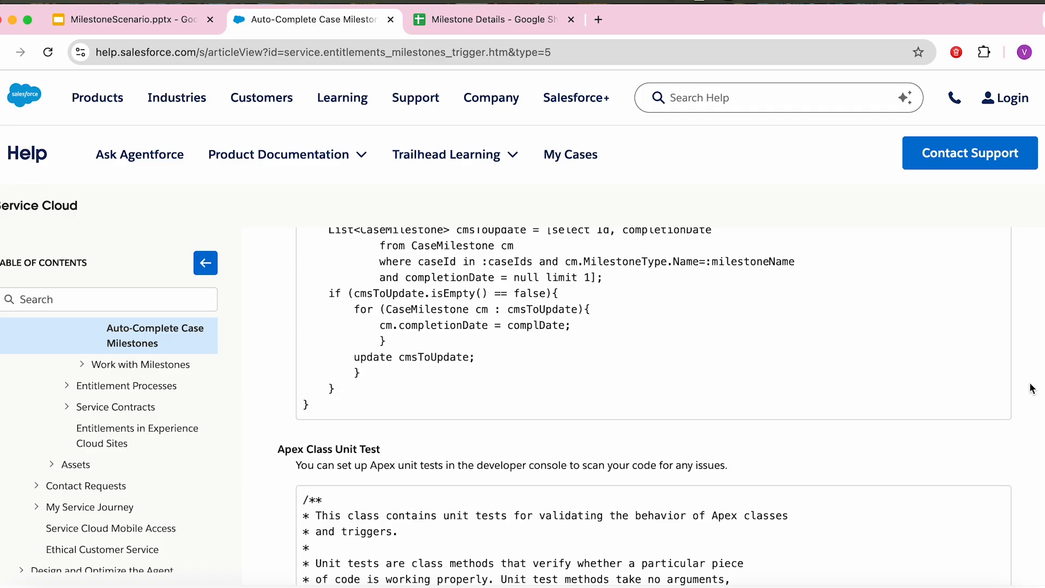
pyautogui.click(490, 19)
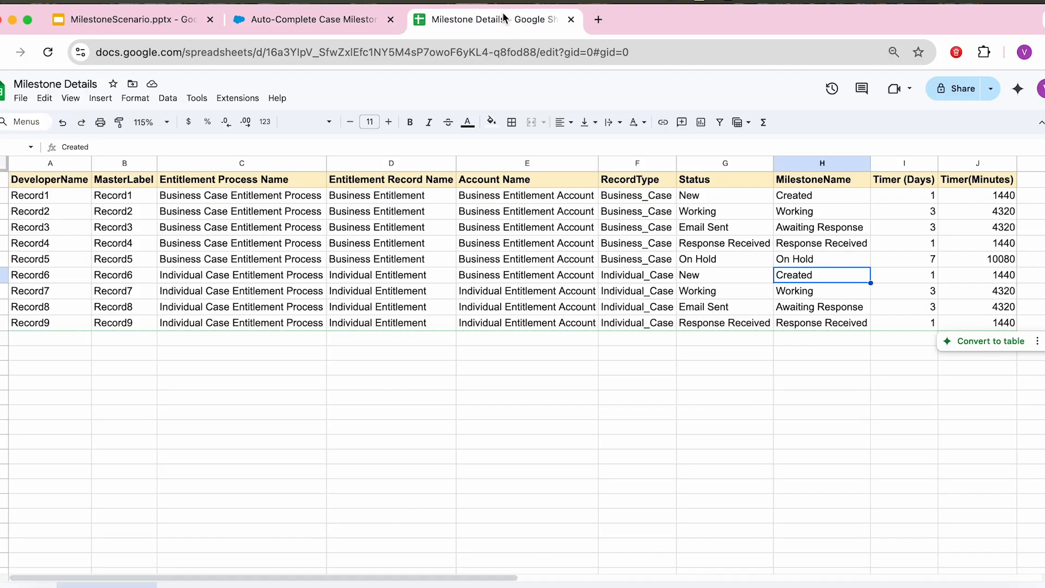
pyautogui.click(273, 19)
pyautogui.click(107, 19)
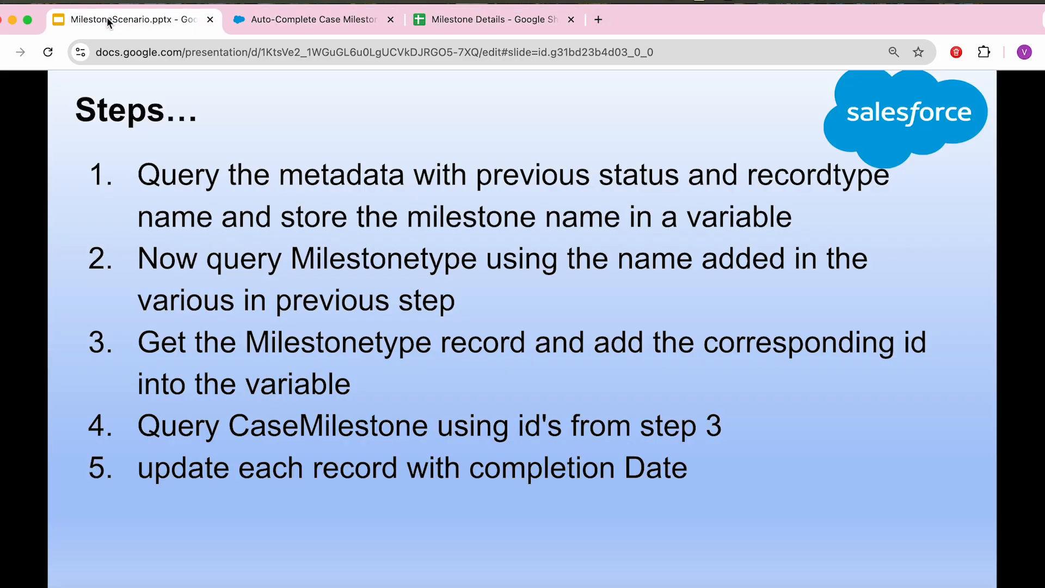